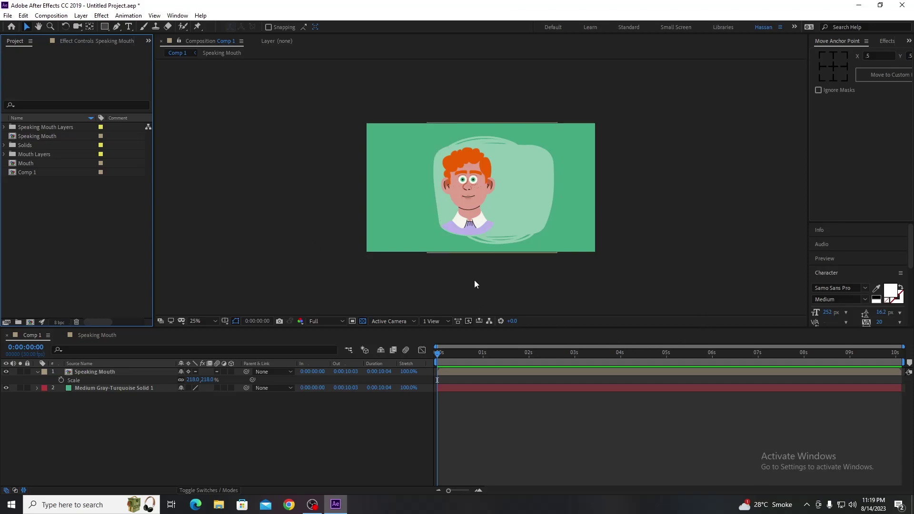
pyautogui.click(48, 164)
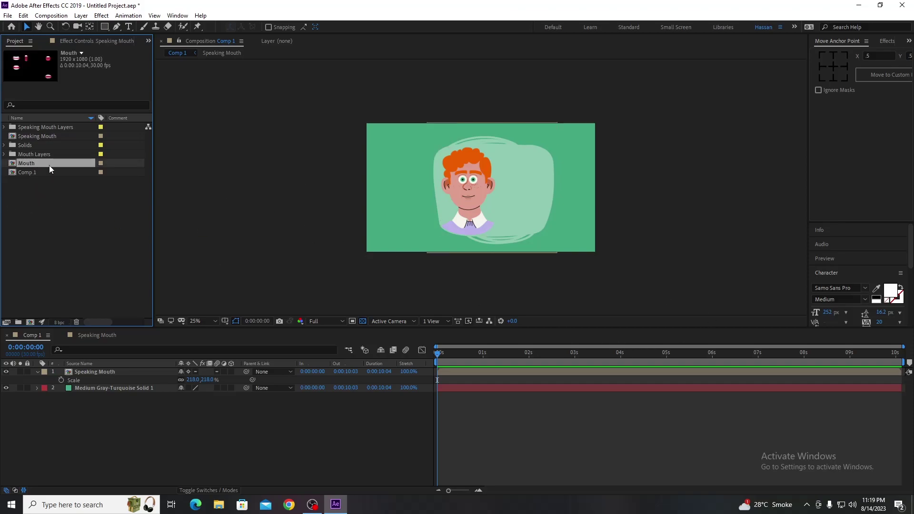
pyautogui.click(45, 181)
pyautogui.click(48, 164)
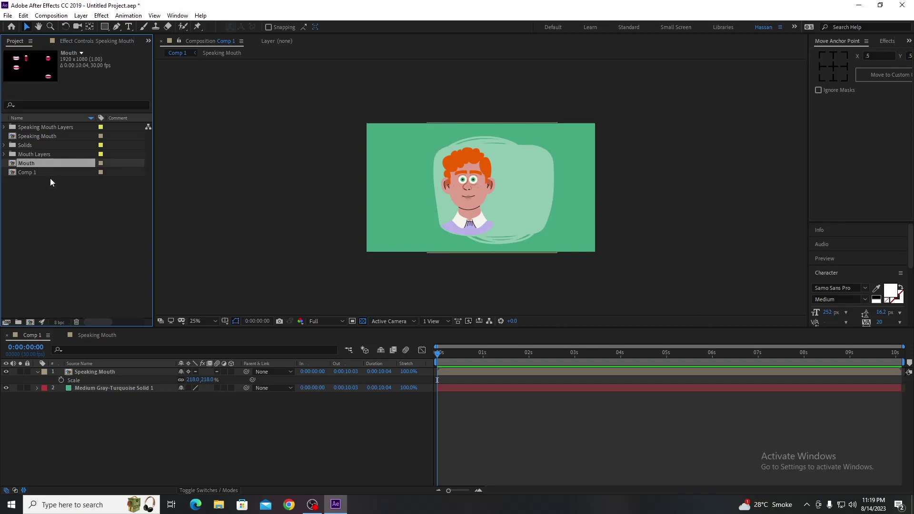
pyautogui.click(100, 237)
# Switch to Chrome and open freepik.com
pyautogui.click(289, 505)
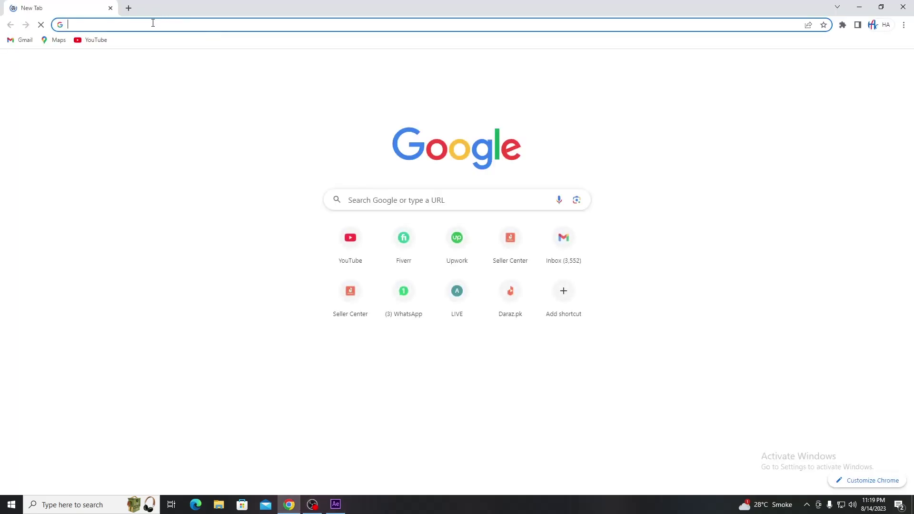
pyautogui.write('free')
pyautogui.press('Return')
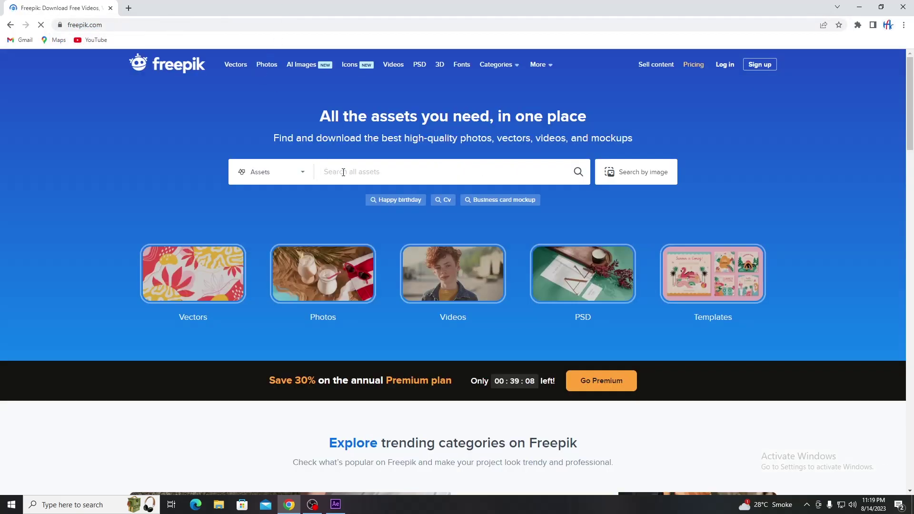
# Limit the Freepik search to vectors and search for "mouth"
pyautogui.click(281, 175)
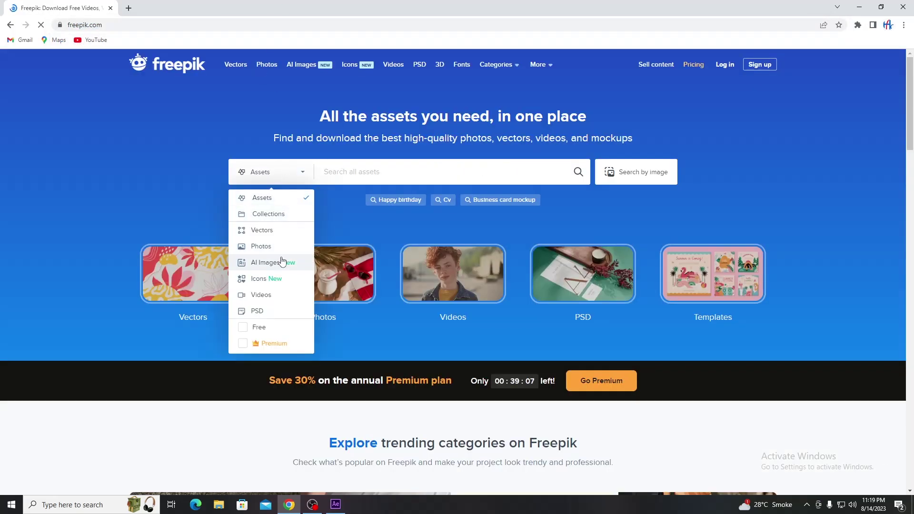
pyautogui.click(277, 236)
pyautogui.click(342, 176)
pyautogui.write('mouth')
pyautogui.press('Return')
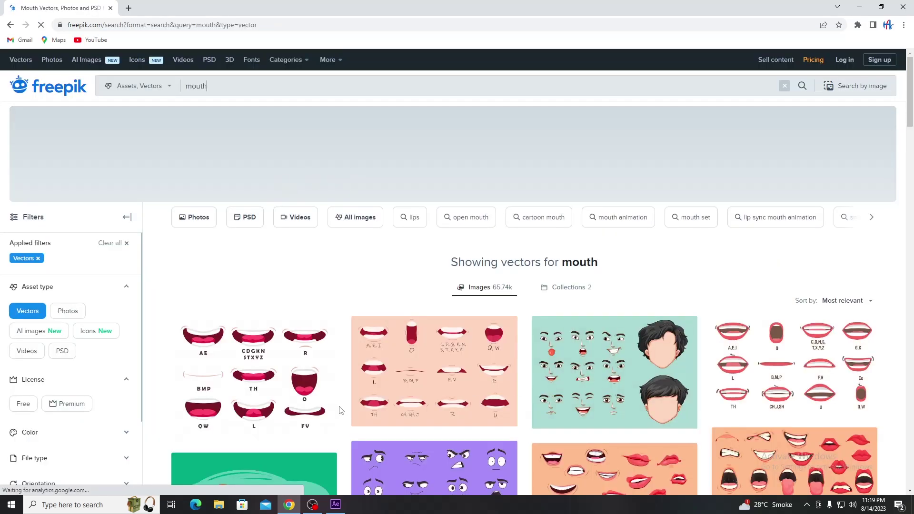
# Browse the mouth vector results for mouth-shape sets and a matching character illustration
pyautogui.scroll(-3, 737, 226)
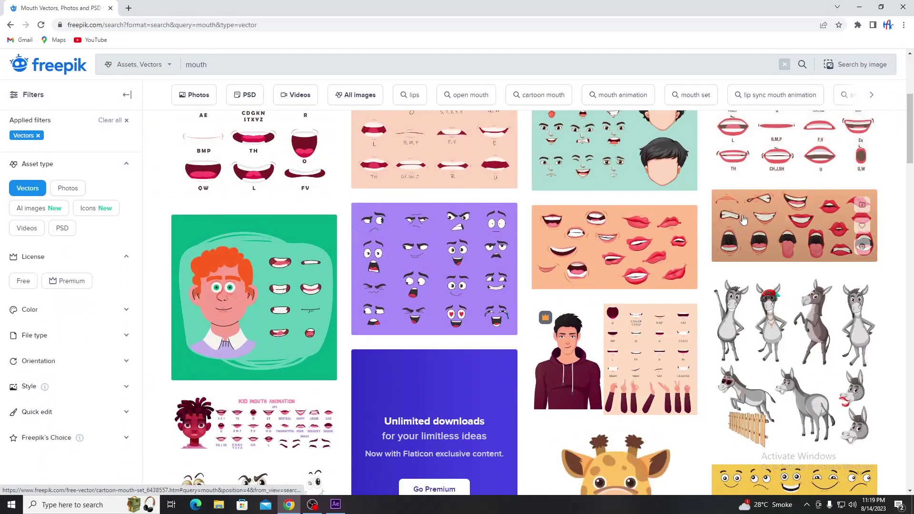
pyautogui.scroll(2, 477, 265)
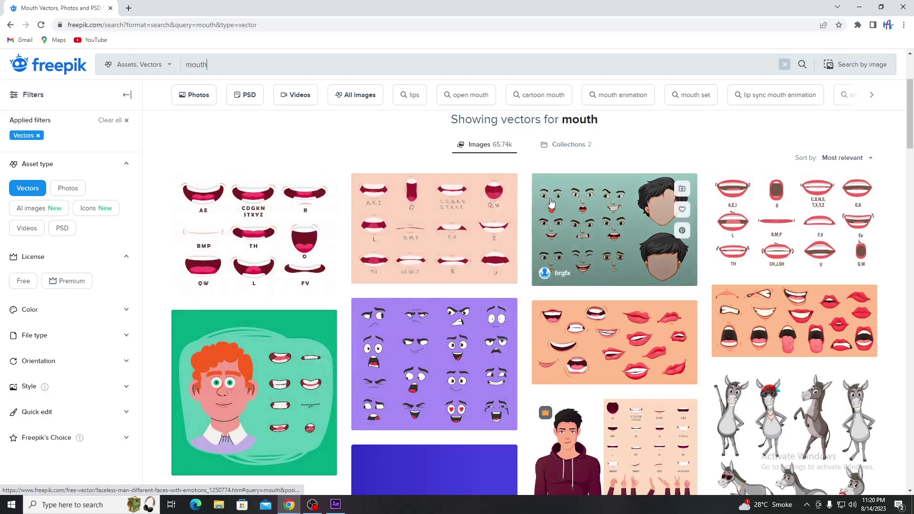
pyautogui.scroll(-5, 476, 238)
pyautogui.scroll(2, 388, 276)
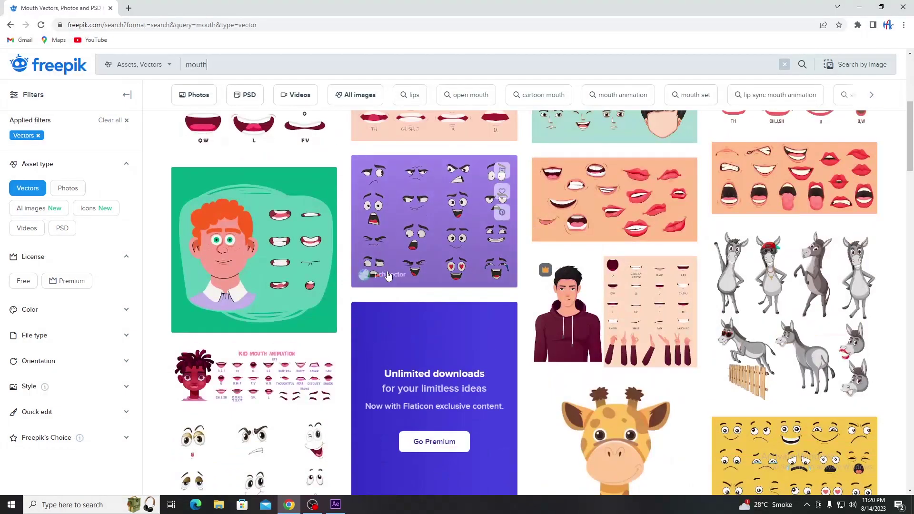
pyautogui.scroll(3, 388, 275)
pyautogui.scroll(-2, 388, 275)
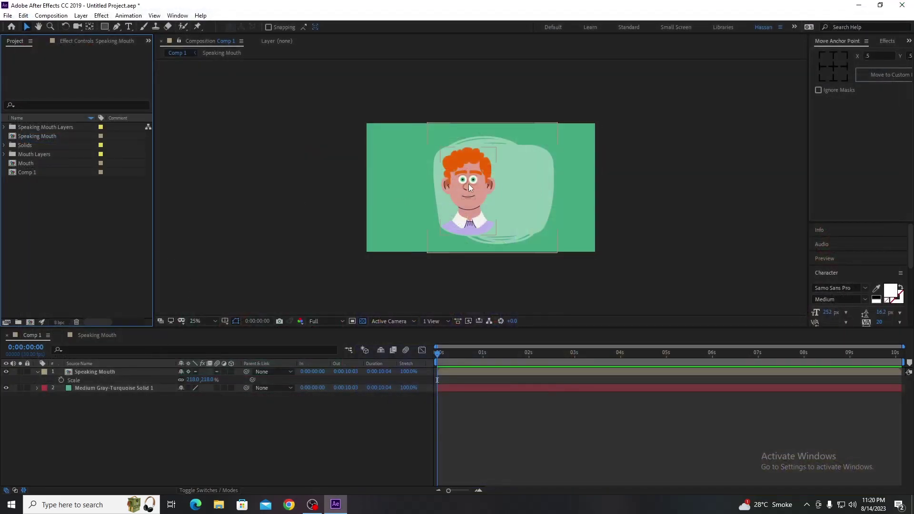
# Back in After Effects, add the Mouth composition as the uppermost layer of Comp 1 and hide the Speaking Mouth and turquoise solid layers
pyautogui.click(94, 371)
pyautogui.click(41, 252)
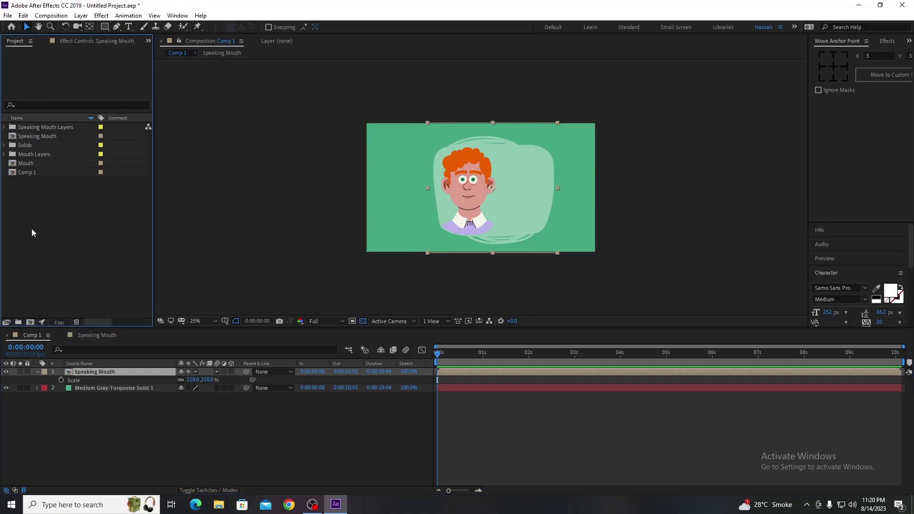
pyautogui.moveTo(34, 166); pyautogui.dragTo(79, 377)
pyautogui.click(68, 404)
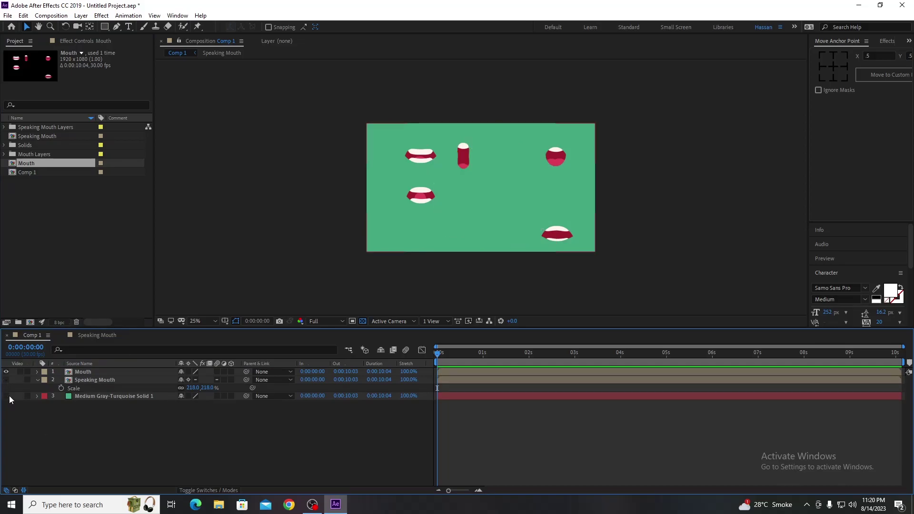
pyautogui.click(7, 395)
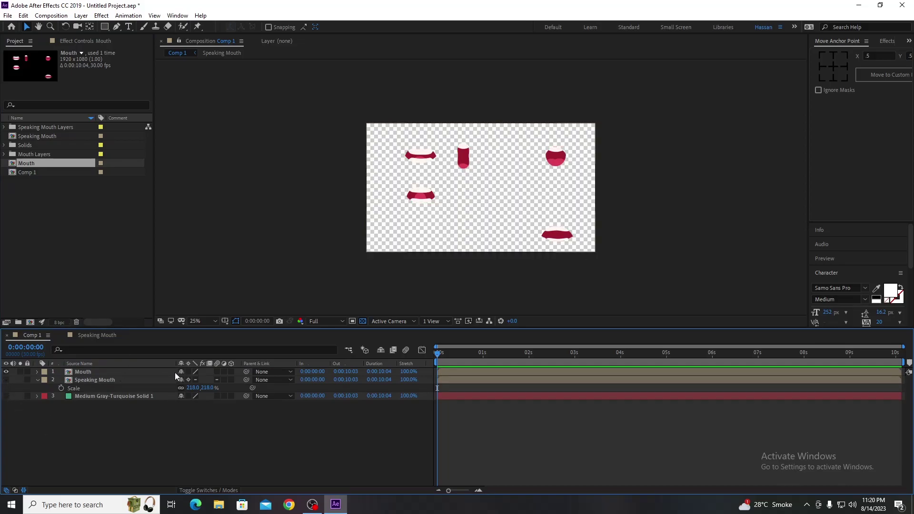
# Open the Mouth composition and examine which layer holds each mouth shape
pyautogui.doubleClick(105, 372)
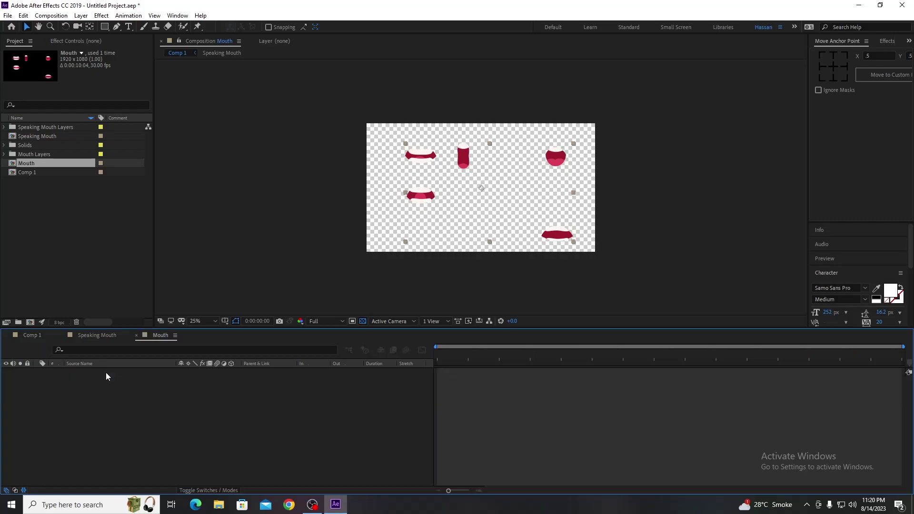
pyautogui.moveTo(188, 373); pyautogui.dragTo(188, 413)
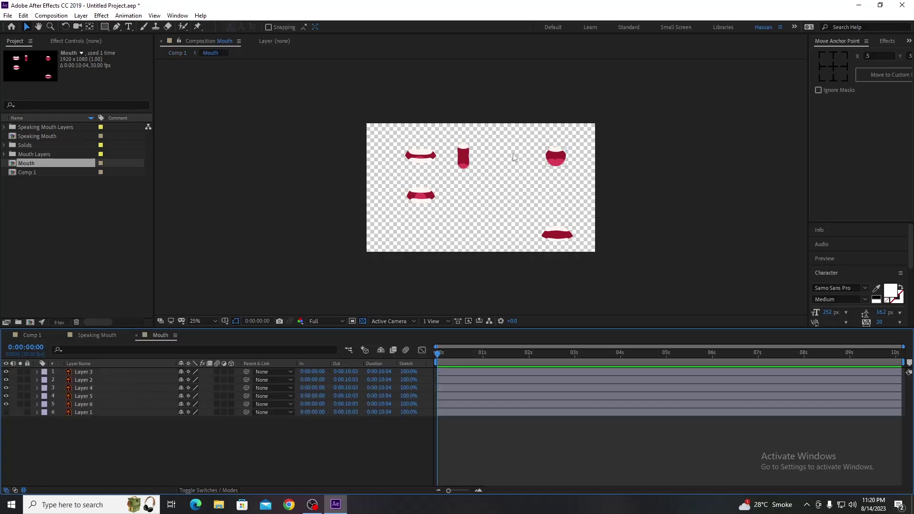
pyautogui.scroll(2, 526, 157)
pyautogui.click(582, 158)
pyautogui.scroll(-2, 492, 229)
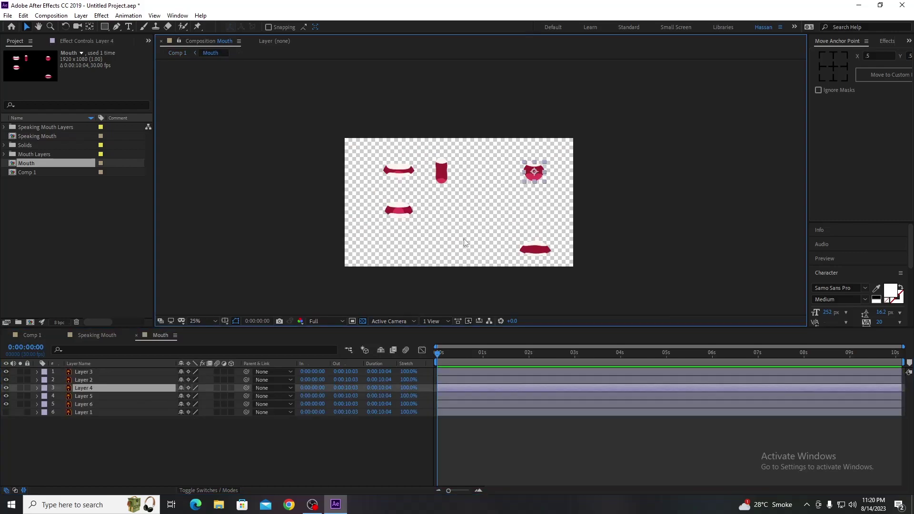
pyautogui.scroll(2, 533, 183)
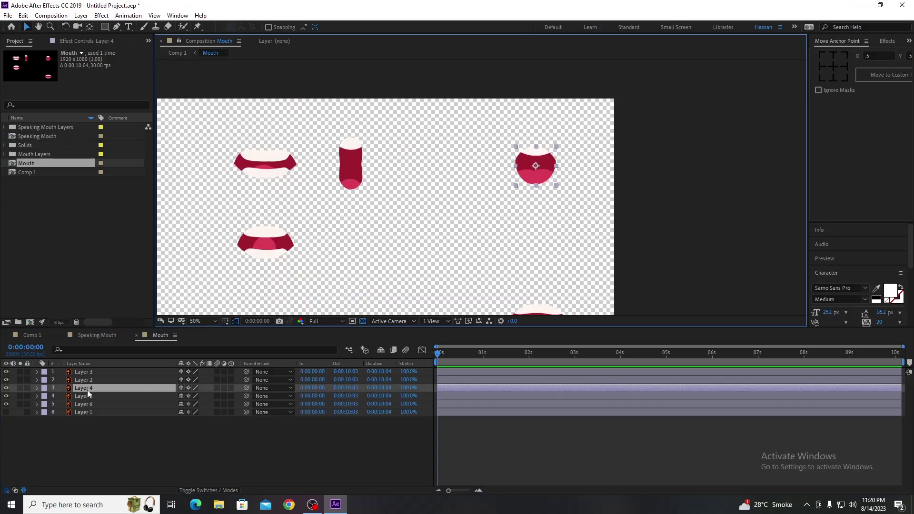
pyautogui.scroll(-2, 438, 187)
pyautogui.scroll(2, 524, 246)
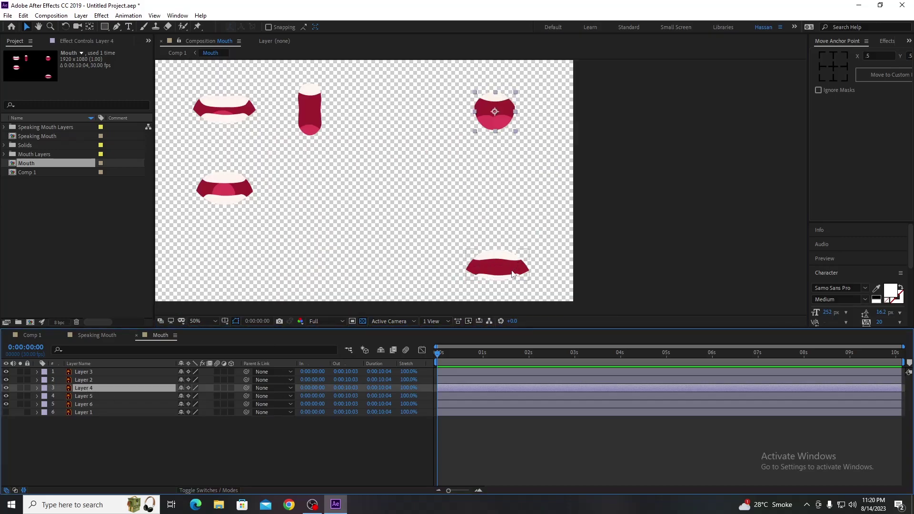
# Order the mouth layers as Layer 3, Layer 5, Layer 4, Layer 6, Layer 2 and delete the hidden Layer 1
pyautogui.click(495, 264)
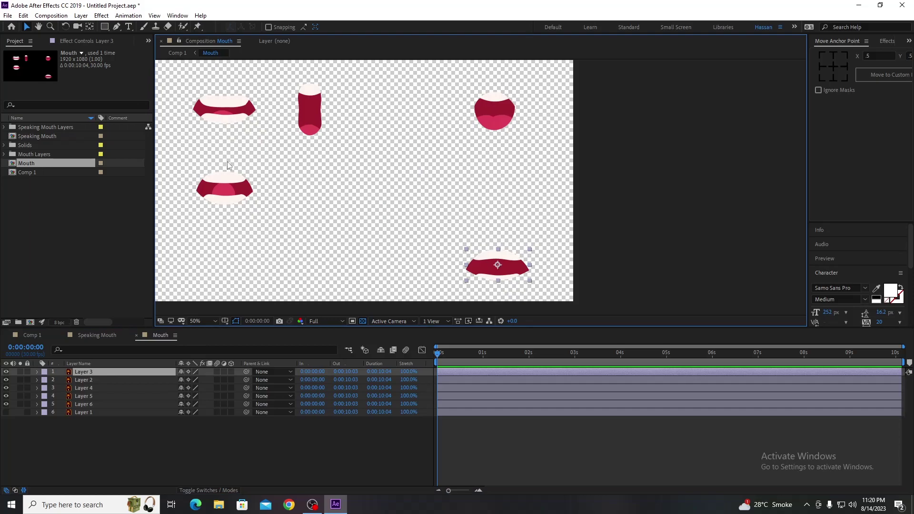
pyautogui.click(230, 184)
pyautogui.moveTo(97, 396); pyautogui.dragTo(100, 377)
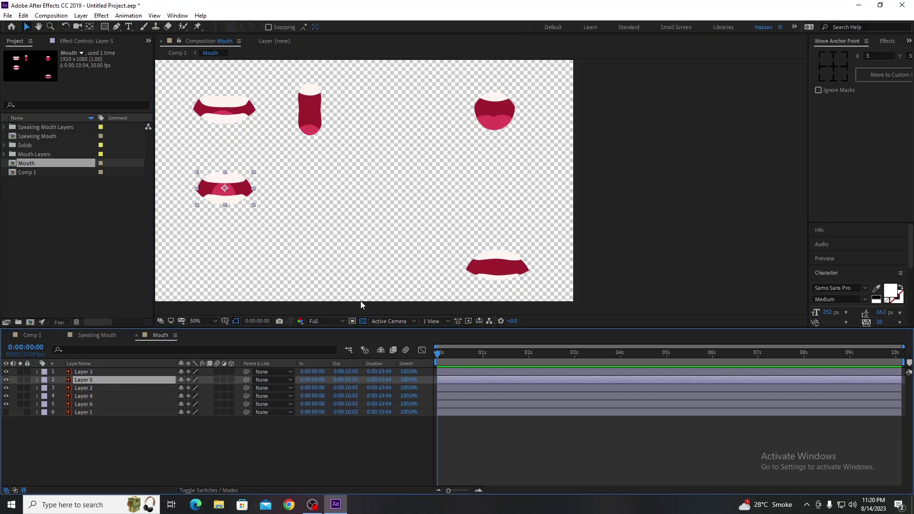
pyautogui.click(506, 277)
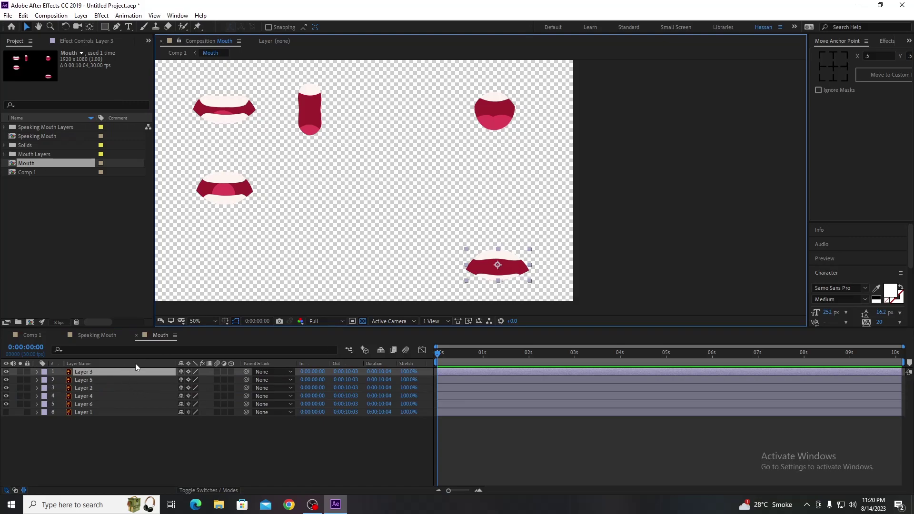
pyautogui.click(499, 103)
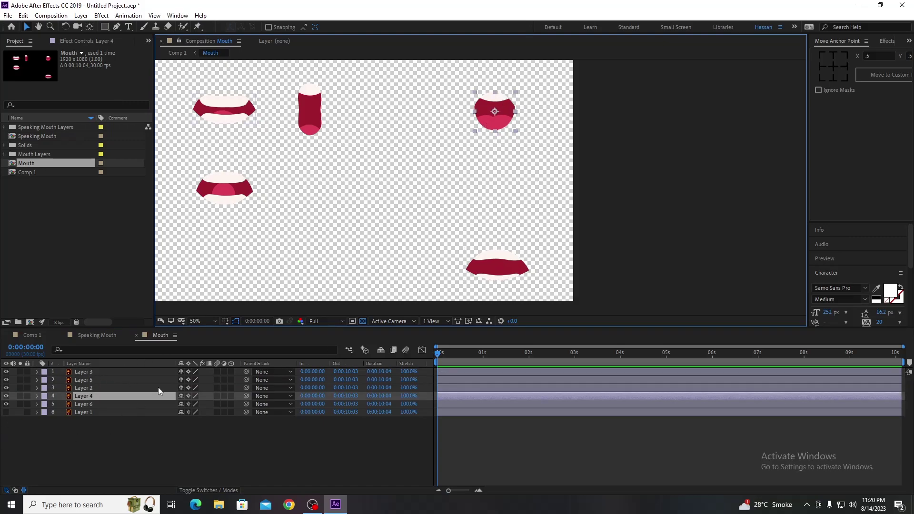
pyautogui.moveTo(120, 395); pyautogui.dragTo(122, 354)
pyautogui.click(302, 102)
pyautogui.click(90, 413)
pyautogui.press('Delete')
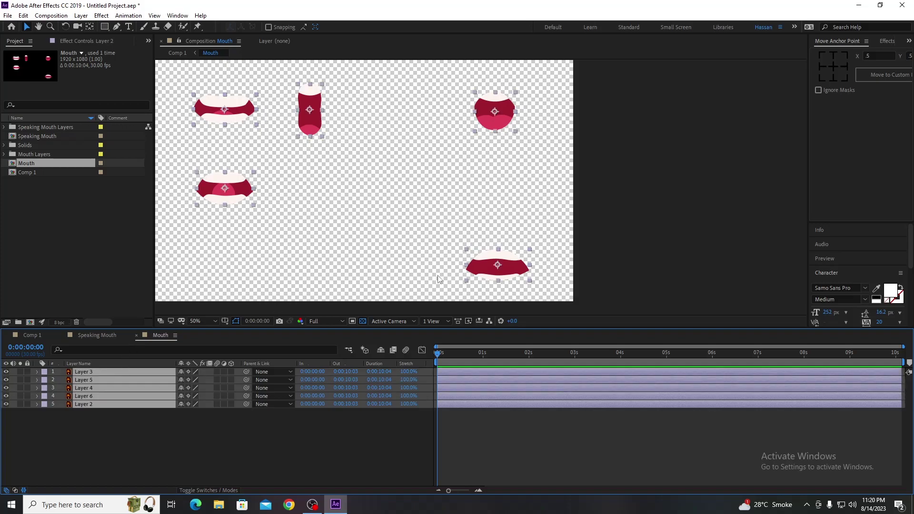
# Align all five mouth layers to the selection's center, both horizontally and vertically, so the shapes stack on one another
pyautogui.scroll(-5, 845, 268)
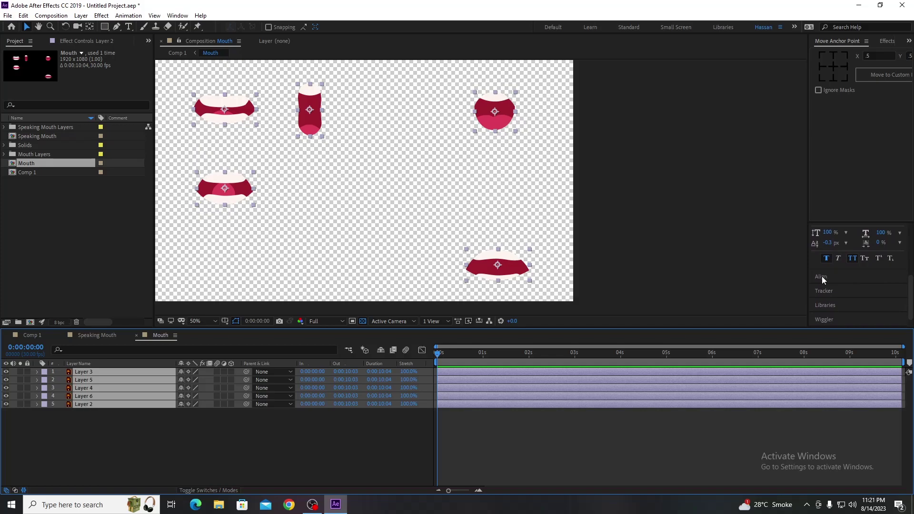
pyautogui.click(180, 15)
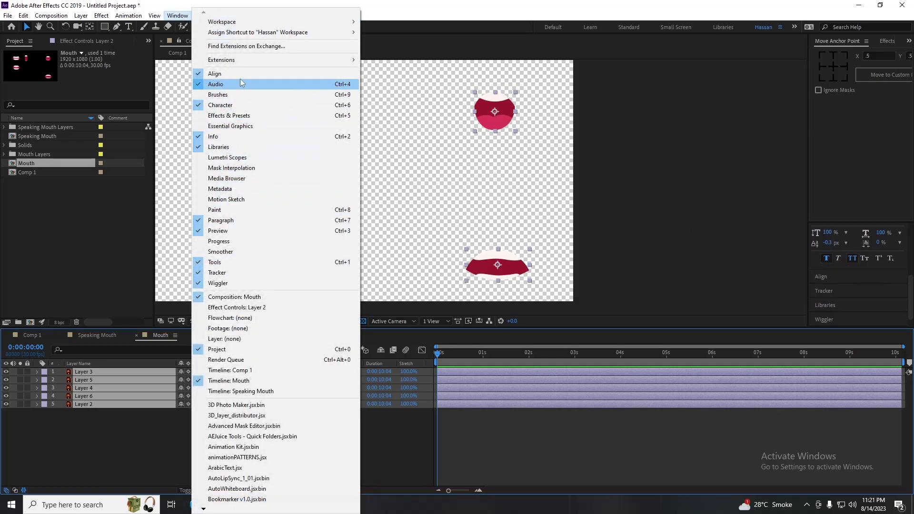
pyautogui.click(822, 276)
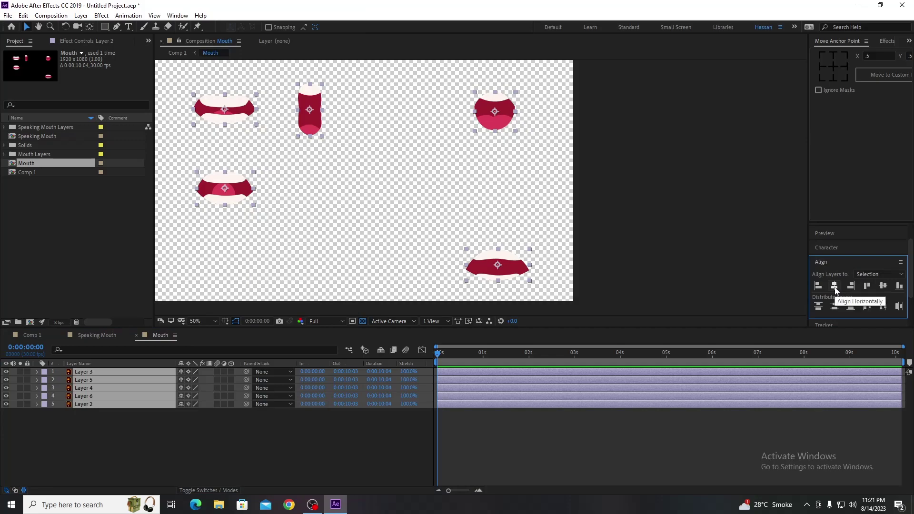
pyautogui.click(834, 286)
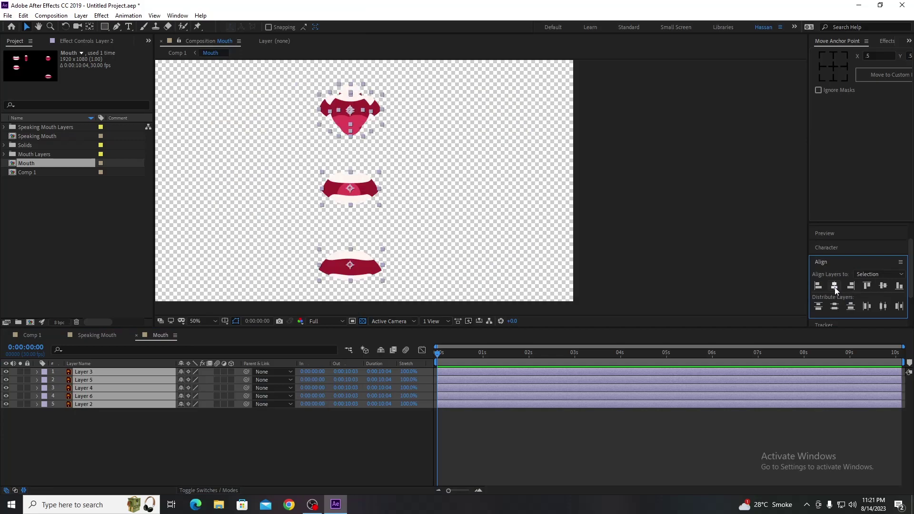
pyautogui.click(884, 286)
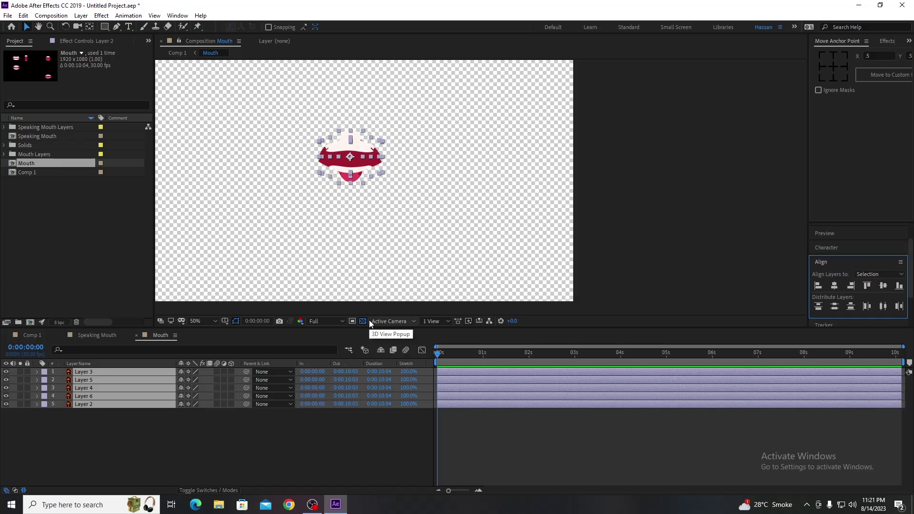
# Check the composition settings, then end the work area and trim all mouth layers at 0:00:01:00
pyautogui.hotkey('ctrl', 'k')
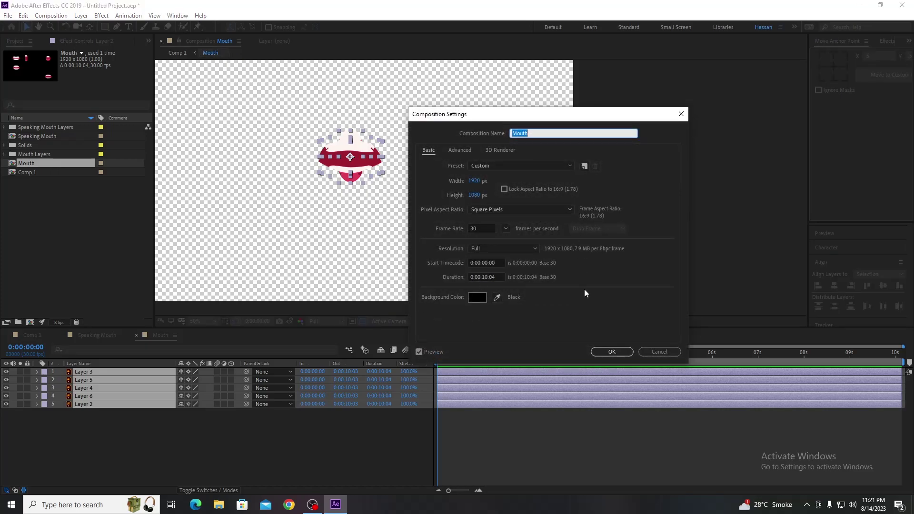
pyautogui.click(651, 351)
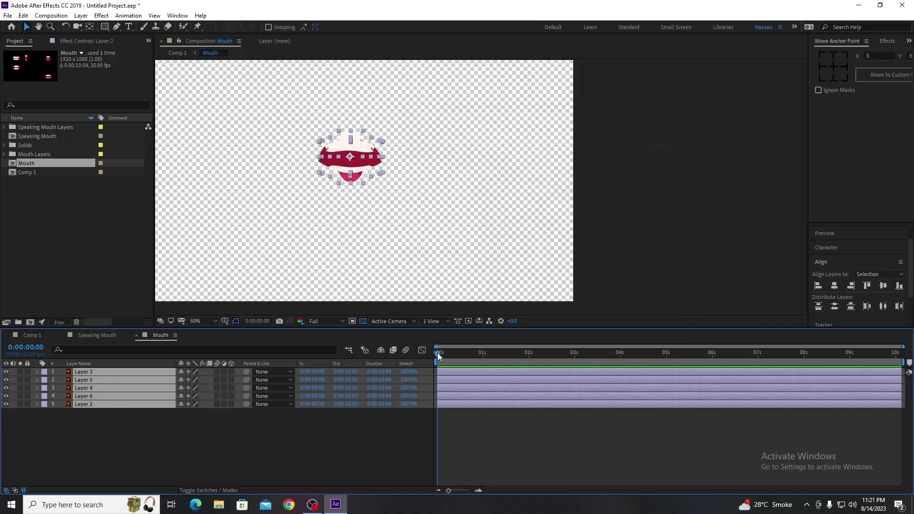
pyautogui.moveTo(438, 353); pyautogui.dragTo(484, 355)
pyautogui.press('n')
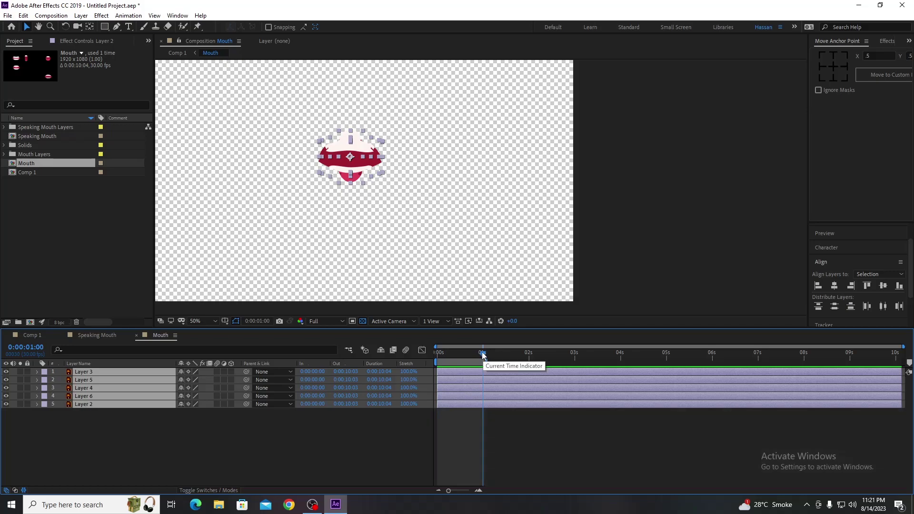
pyautogui.hotkey('alt', ']')
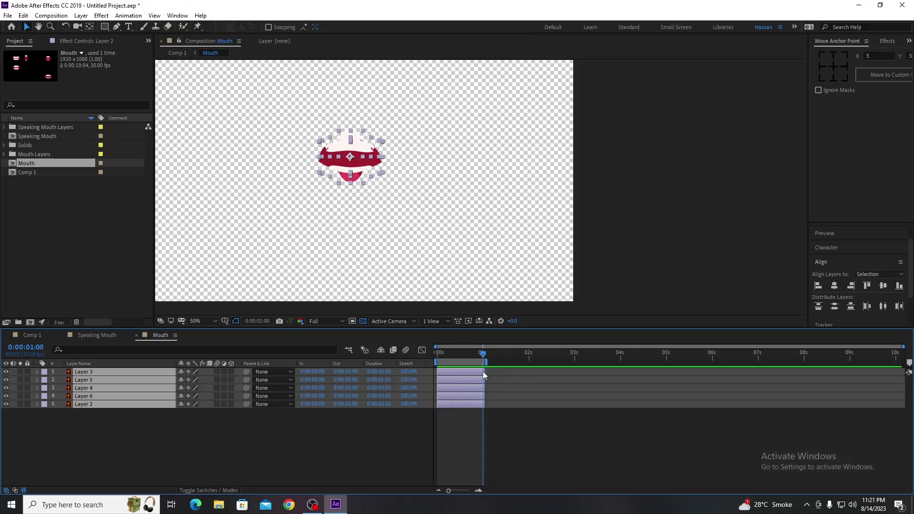
# Shorten all five mouth layers by one frame so they end at 0:00:00:29
pyautogui.press('=')
pyautogui.press('=')
pyautogui.moveTo(525, 370); pyautogui.dragTo(546, 380)
pyautogui.press('-')
pyautogui.press('-')
pyautogui.press('=')
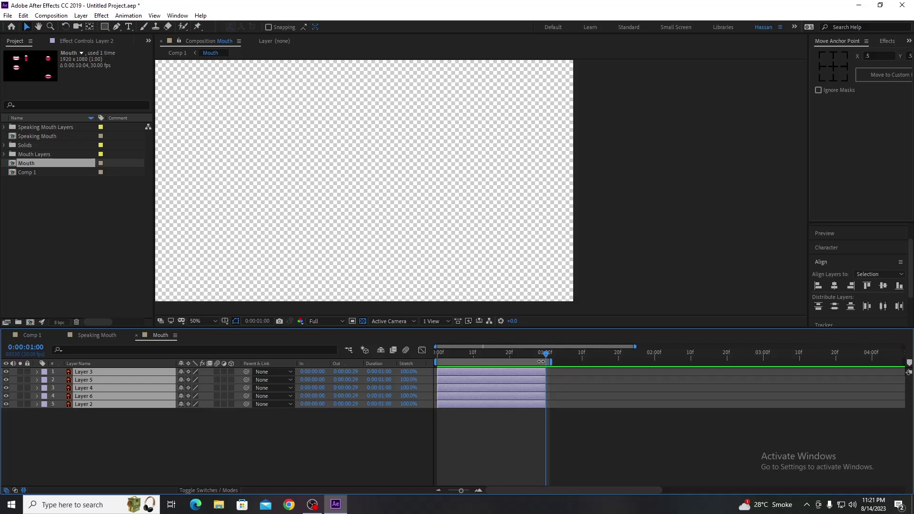
# Shift Layers 5, 4, 6 and 2 in the Mouth composition so they start at 0:00:00:06
pyautogui.moveTo(545, 353); pyautogui.dragTo(437, 354)
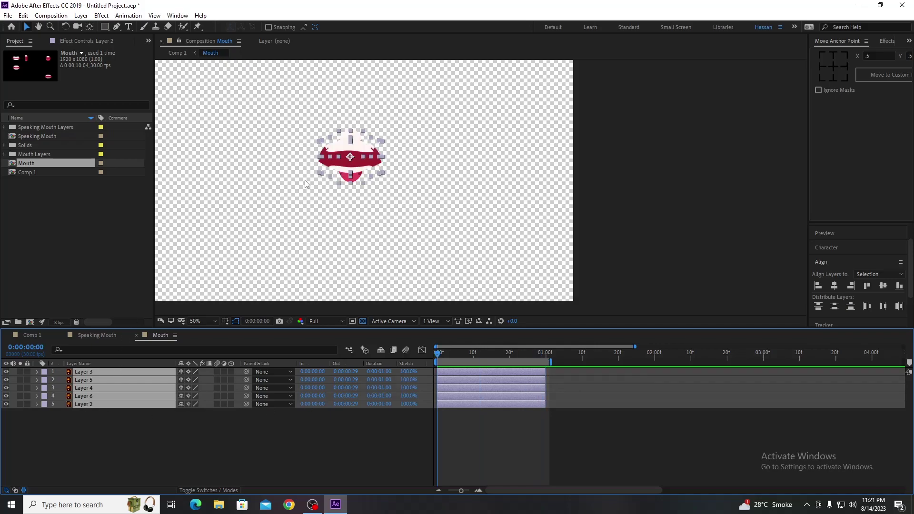
pyautogui.press('space')
pyautogui.click(475, 423)
pyautogui.click(472, 379)
pyautogui.keyDown('shift'); pyautogui.click(481, 404); pyautogui.keyUp('shift')
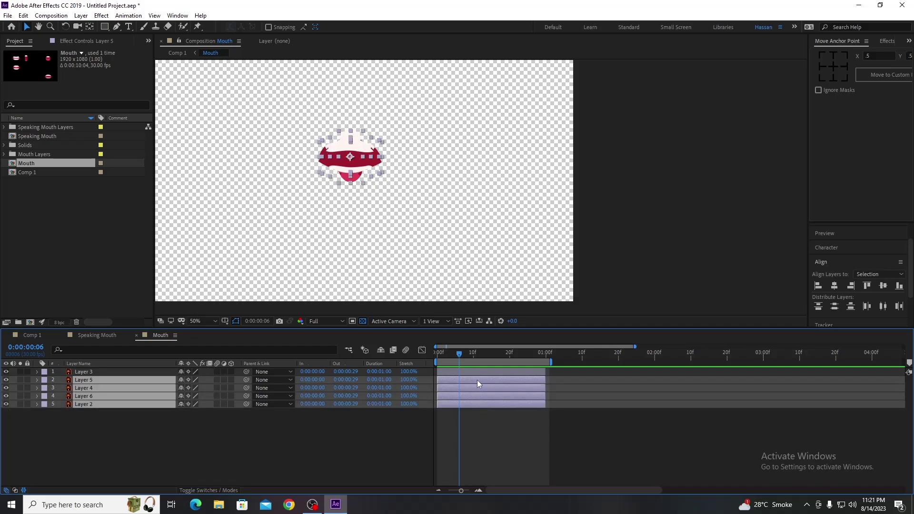
pyautogui.moveTo(476, 380); pyautogui.dragTo(496, 383)
# Split Layer 3 at 0:00:00:06 and delete its remaining part
pyautogui.click(461, 372)
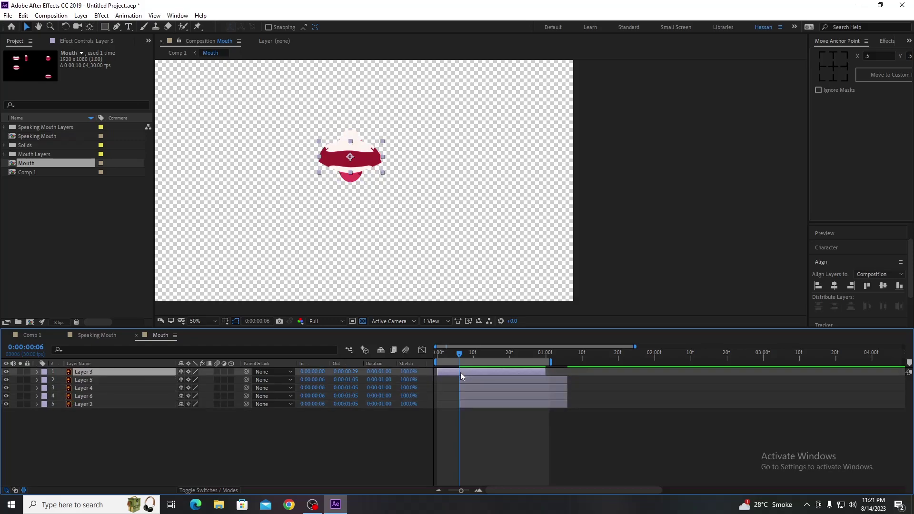
pyautogui.hotkey('ctrl', 'shift', 'd')
pyautogui.press('Delete')
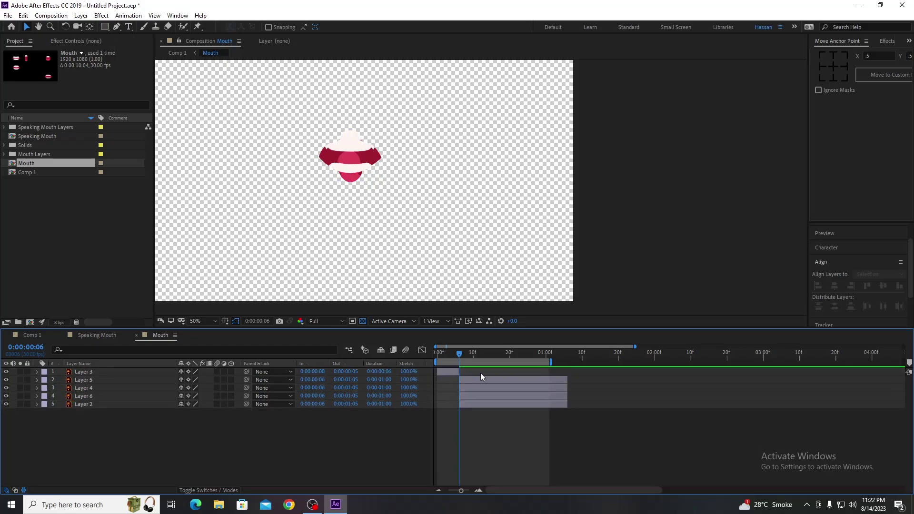
# Split Layer 5 at 0:00:00:12 and delete the part after the cut
pyautogui.press('pagedown')
pyautogui.press('pagedown')
pyautogui.press('pagedown')
pyautogui.press('pagedown')
pyautogui.press('pagedown')
pyautogui.press('pagedown')
pyautogui.click(480, 377)
pyautogui.hotkey('ctrl', 'shift', 'd')
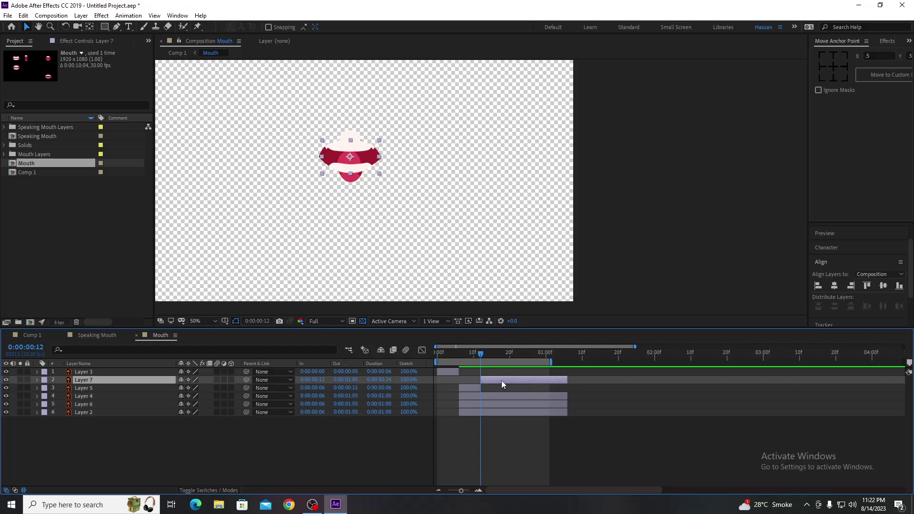
pyautogui.press('Delete')
# Shift Layers 4, 6 and 2 to start at 0:00:00:12, then split Layer 4 at 0:00:00:18 and remove its remainder
pyautogui.click(499, 387)
pyautogui.keyDown('shift'); pyautogui.click(499, 403); pyautogui.keyUp('shift')
pyautogui.moveTo(495, 390); pyautogui.dragTo(512, 391)
pyautogui.press('space')
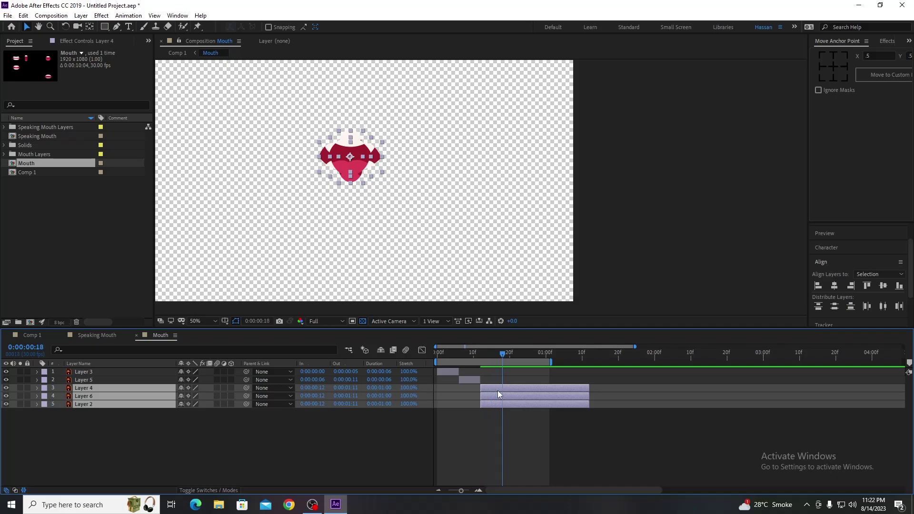
pyautogui.click(500, 387)
pyautogui.hotkey('ctrl', 'shift', 'd')
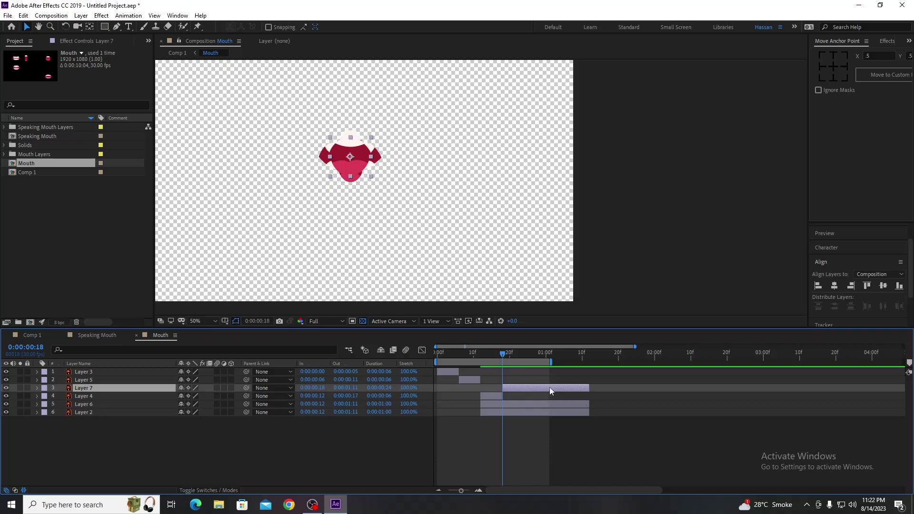
pyautogui.press('Delete')
# Shift Layers 6 and 2 to start at 0:00:00:18, then cut off Layer 6 at 0:00:00:25
pyautogui.click(536, 398)
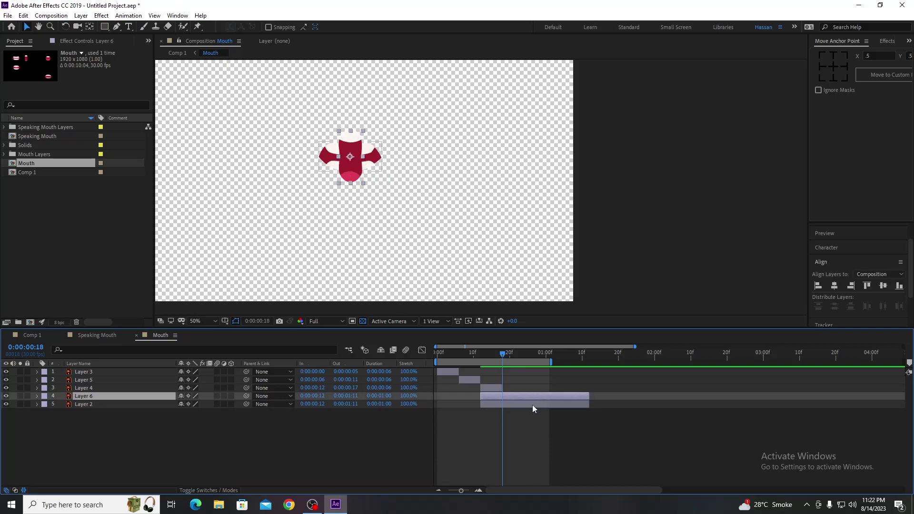
pyautogui.keyDown('ctrl'); pyautogui.click(533, 404); pyautogui.keyUp('ctrl')
pyautogui.moveTo(521, 399); pyautogui.dragTo(543, 401)
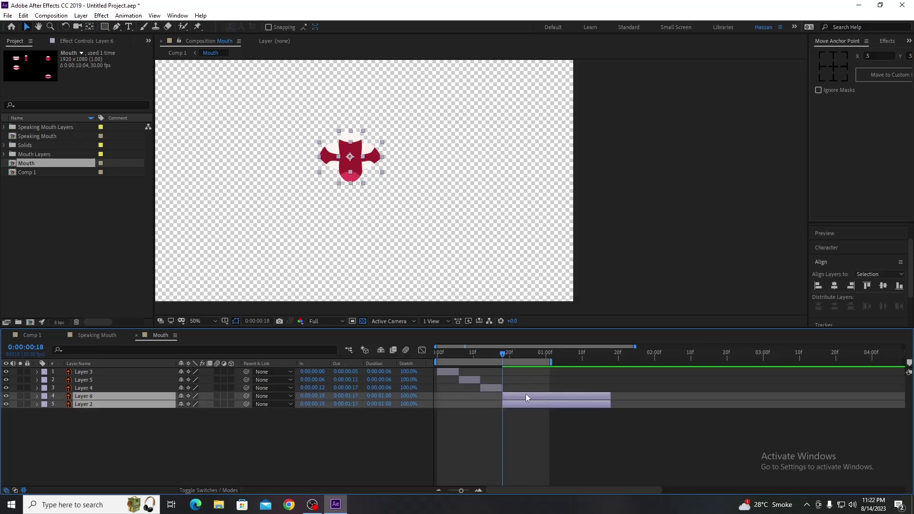
pyautogui.press('space')
pyautogui.click(520, 407)
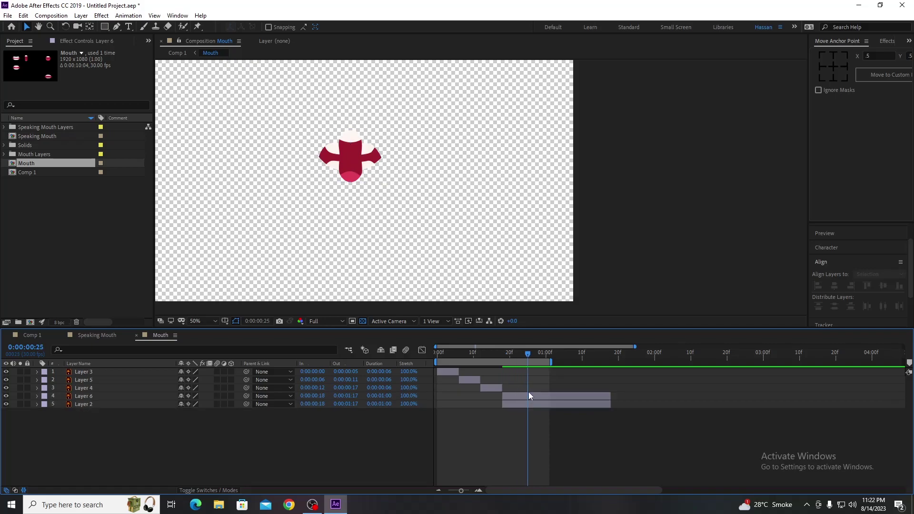
pyautogui.click(527, 394)
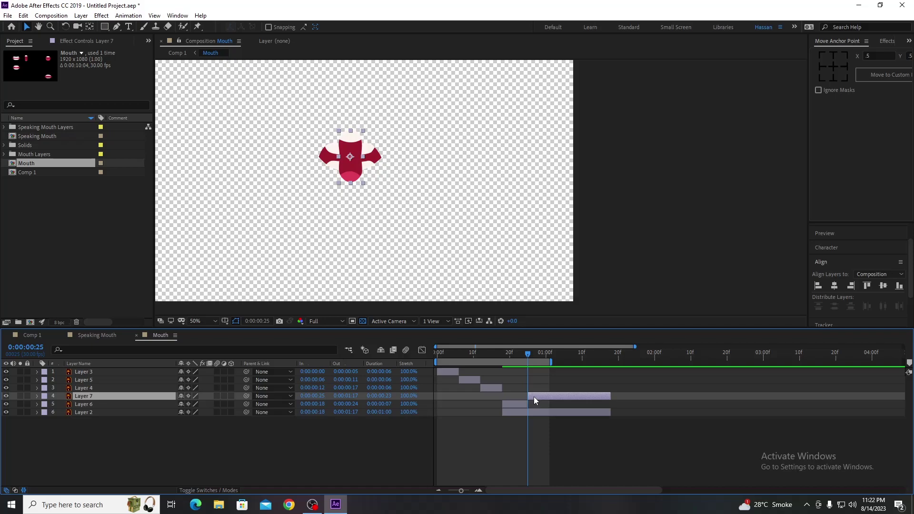
pyautogui.hotkey('alt', ']')
# Shift Layer 2 to start at 0:00:00:25, then split it at 0:00:01:01 and delete the excess
pyautogui.click(528, 409)
pyautogui.click(529, 405)
pyautogui.moveTo(528, 404); pyautogui.dragTo(553, 404)
pyautogui.moveTo(528, 350); pyautogui.dragTo(552, 362)
pyautogui.hotkey('ctrl', 'shift', 'd')
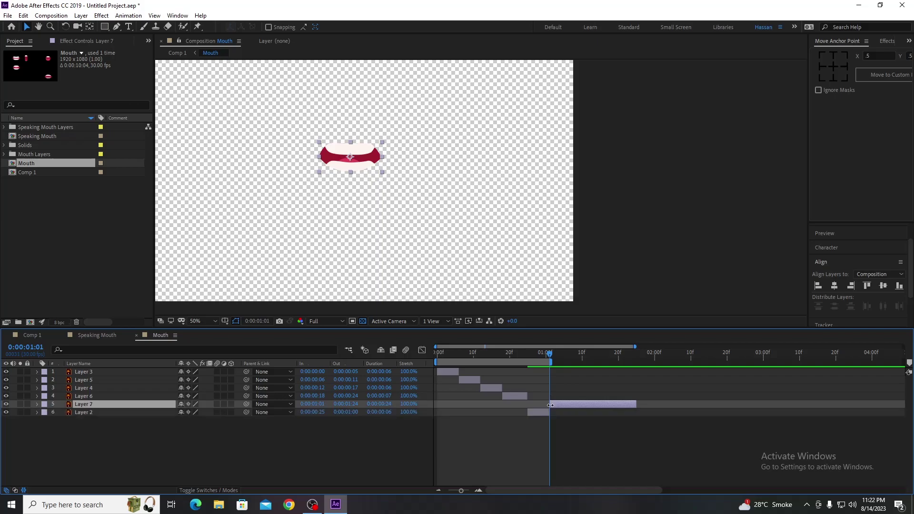
pyautogui.press('Delete')
# Play back the sequenced mouth shapes from the start of the Mouth composition
pyautogui.moveTo(548, 372); pyautogui.dragTo(395, 378)
pyautogui.press('space')
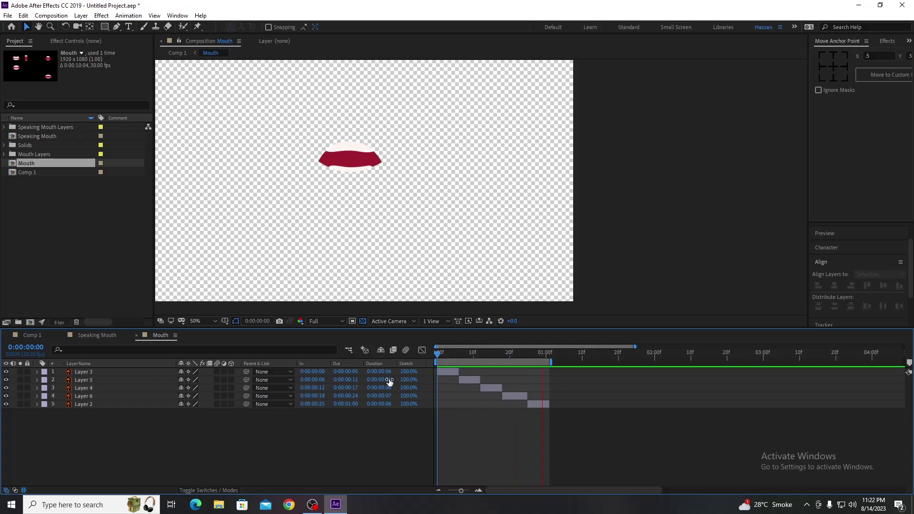
pyautogui.click(452, 354)
pyautogui.moveTo(451, 353); pyautogui.dragTo(421, 362)
pyautogui.press('space')
pyautogui.press('space')
pyautogui.press('pagedown')
pyautogui.scroll(-1, 369, 161)
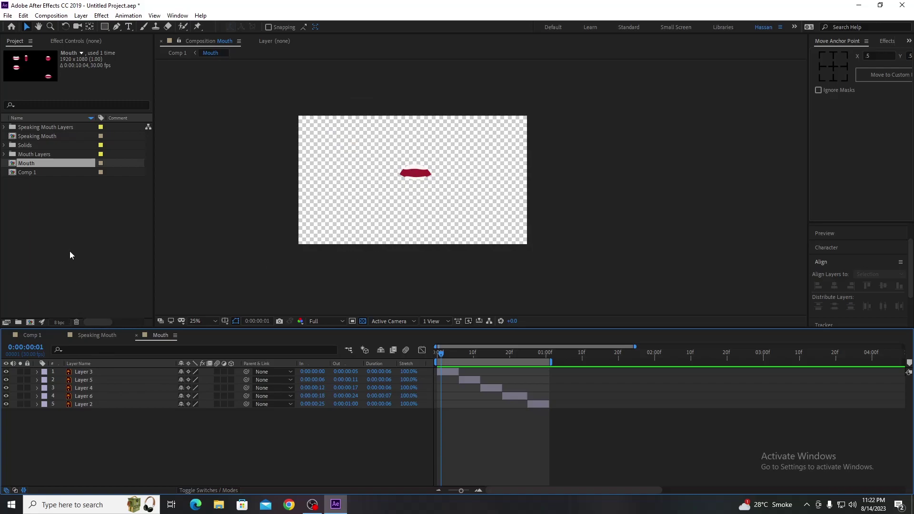
# Add the Mouth composition to the render queue
pyautogui.click(72, 258)
pyautogui.click(8, 16)
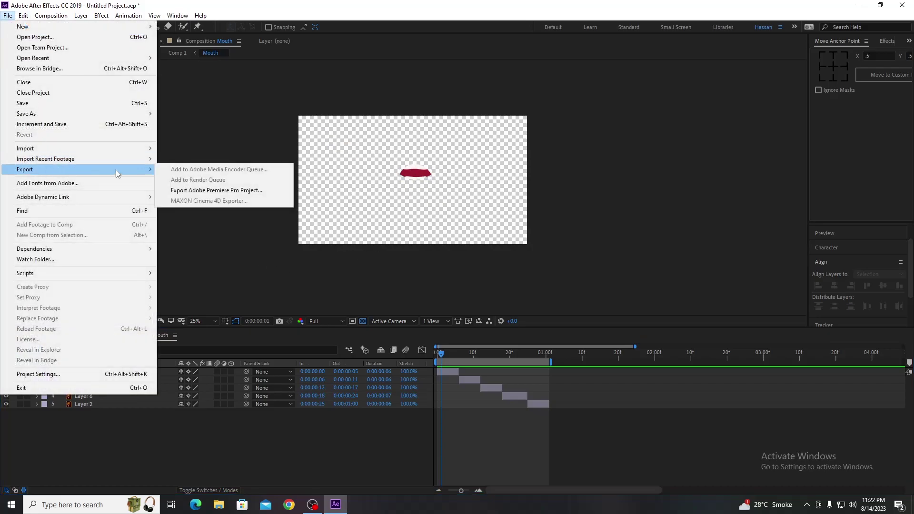
pyautogui.click(188, 440)
pyautogui.click(8, 15)
pyautogui.moveTo(29, 172)
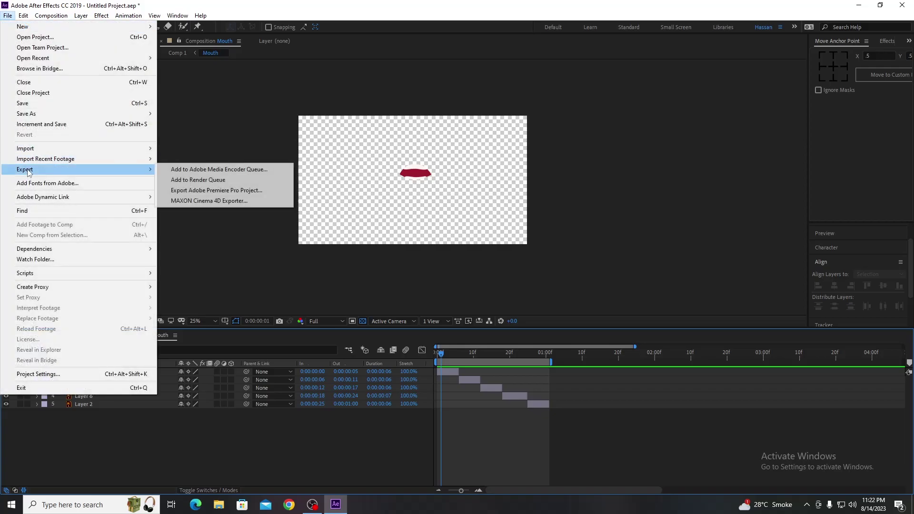
pyautogui.click(184, 181)
# Set the output module to QuickTime format with RGB + Alpha channels
pyautogui.click(80, 399)
pyautogui.click(433, 134)
pyautogui.click(425, 238)
pyautogui.click(422, 178)
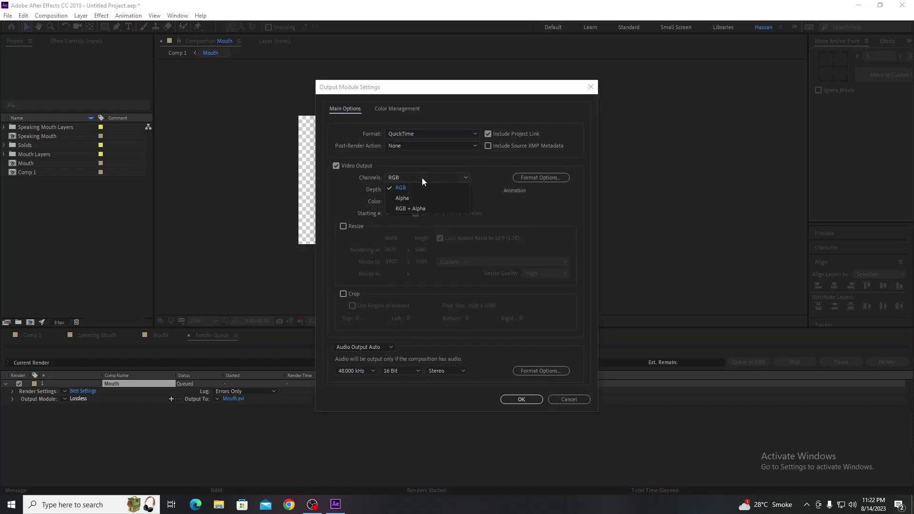
pyautogui.click(419, 209)
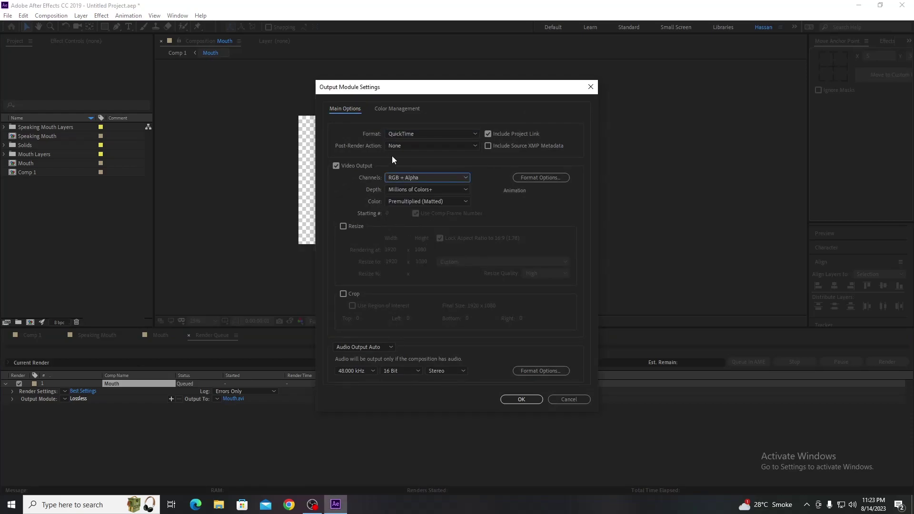
pyautogui.click(510, 402)
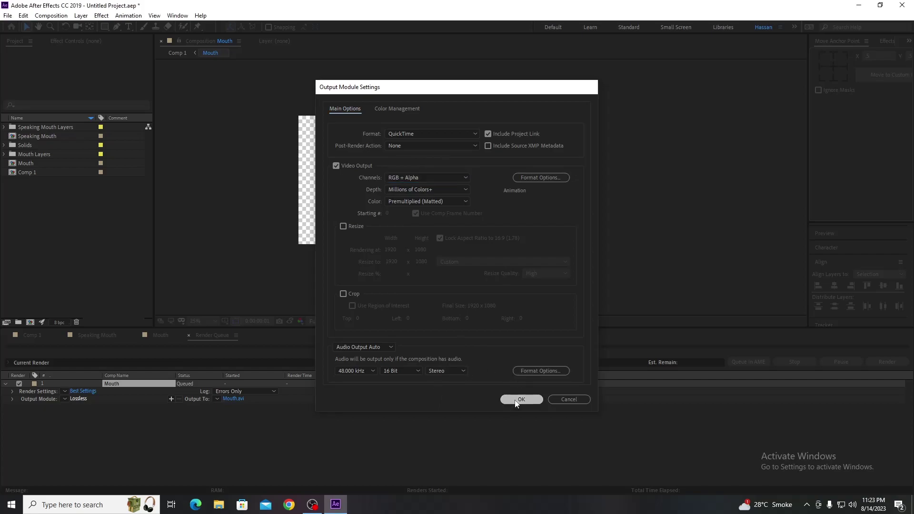
# Set the output file to Mouth.mov on the Desktop and render it
pyautogui.click(235, 399)
pyautogui.click(39, 117)
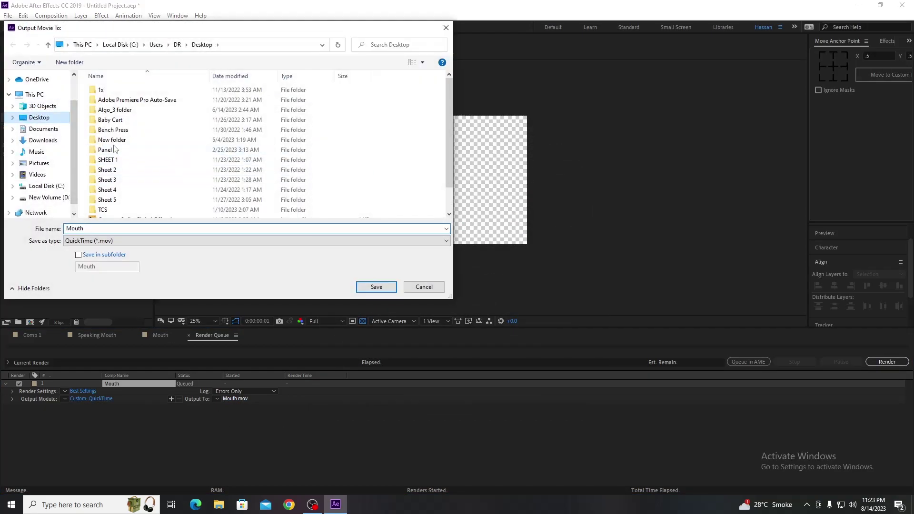
pyautogui.click(376, 286)
pyautogui.click(886, 362)
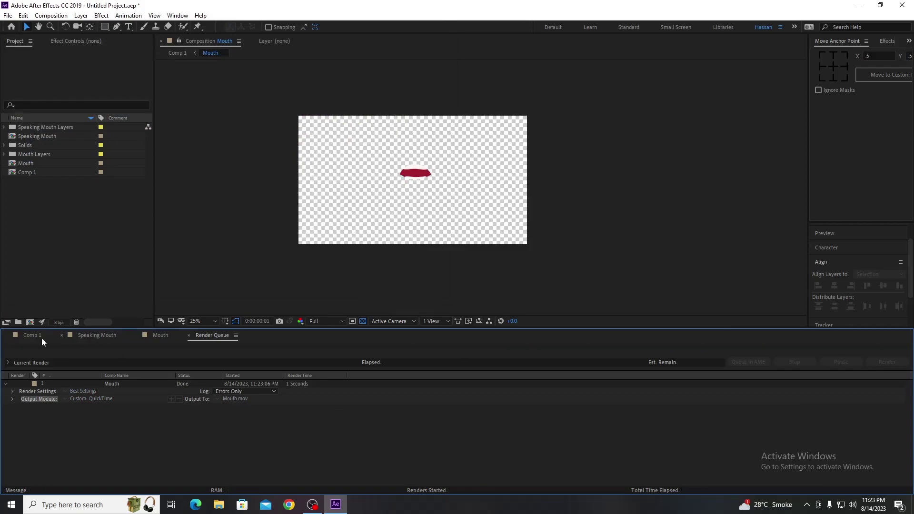
# In Comp 1, hide the Mouth layer and show the Speaking Mouth layer
pyautogui.click(58, 336)
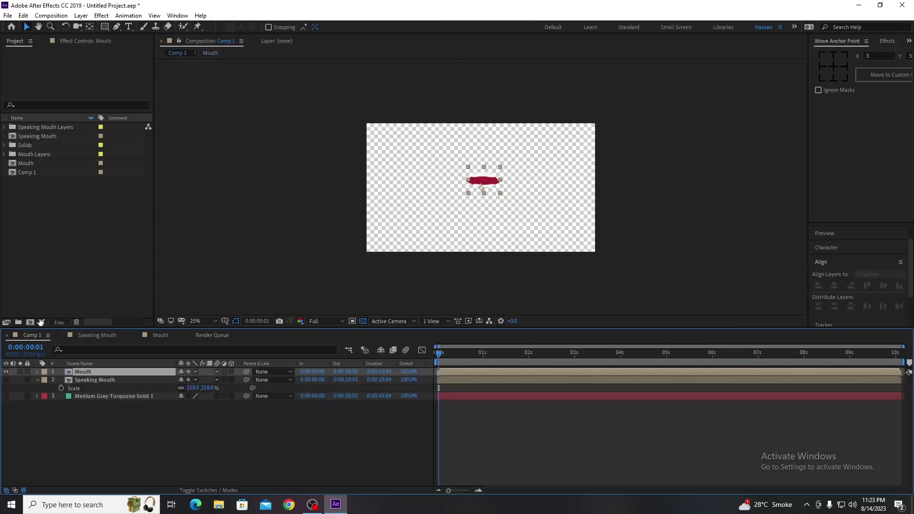
pyautogui.click(6, 371)
pyautogui.click(6, 379)
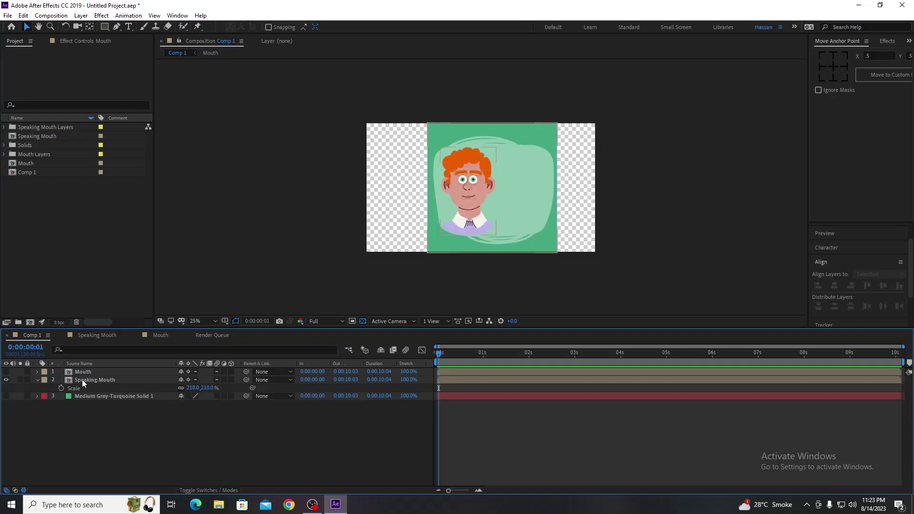
# Open the Speaking Mouth composition and hide Layer 6, the character's original closed mouth
pyautogui.doubleClick(82, 379)
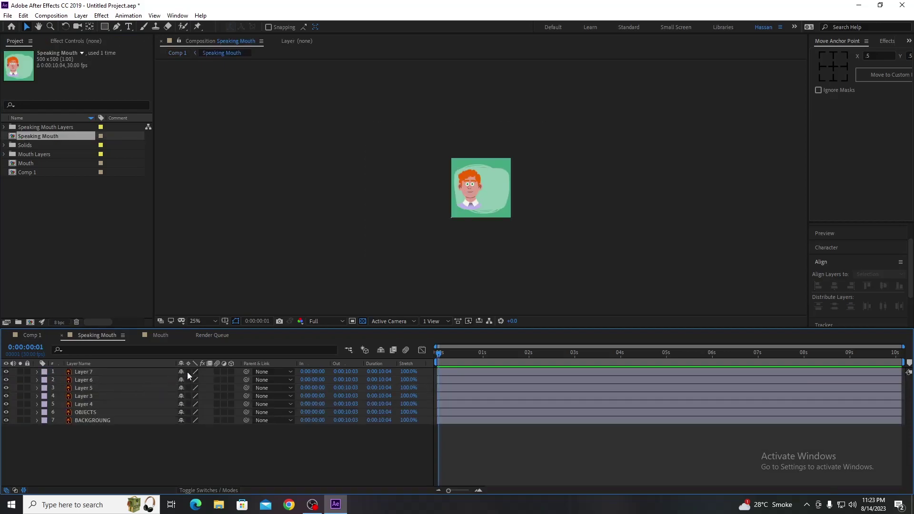
pyautogui.scroll(4, 473, 182)
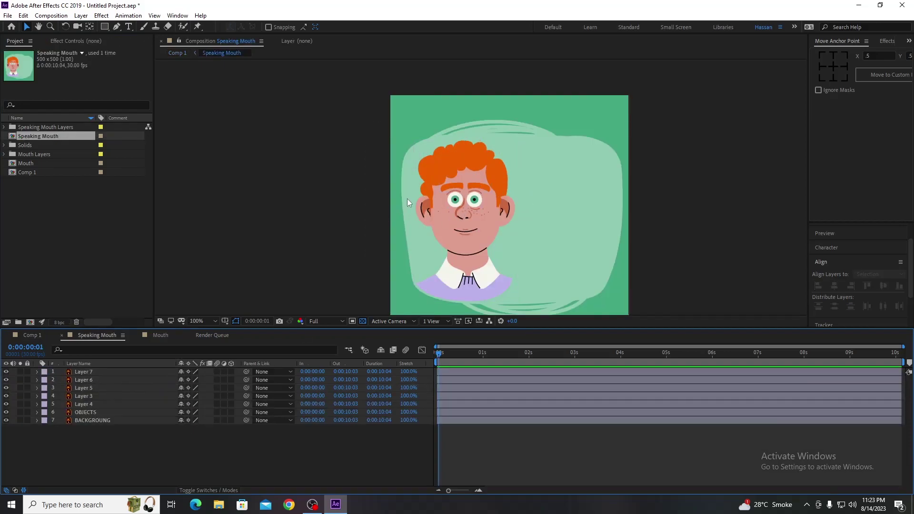
pyautogui.click(464, 238)
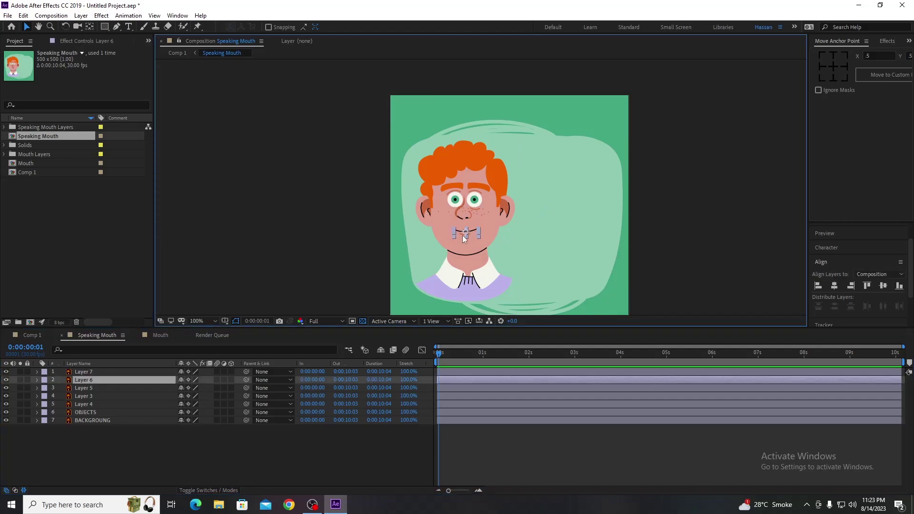
pyautogui.moveTo(6, 387); pyautogui.dragTo(5, 379)
pyautogui.click(123, 429)
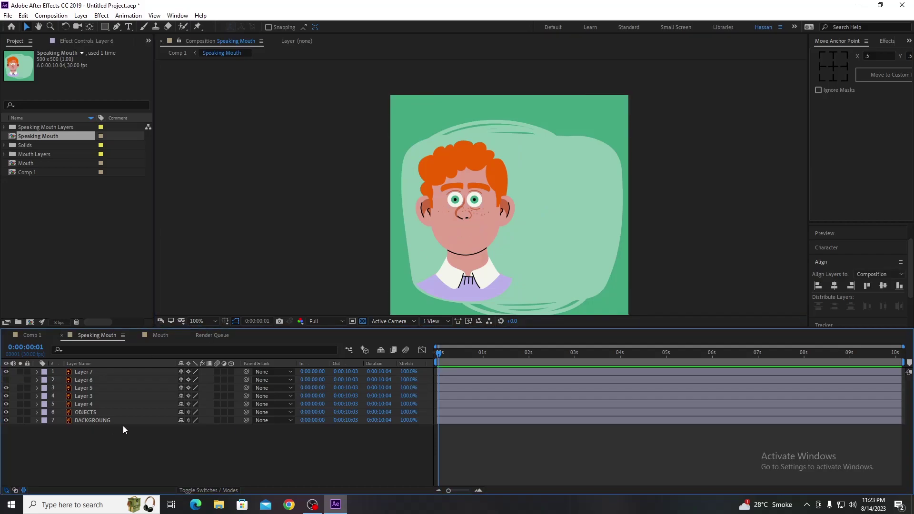
# Add Scale keyframes to both eye layers, Layer 5 and Layer 4, at 0:00:00:03
pyautogui.click(475, 201)
pyautogui.keyDown('shift'); pyautogui.click(459, 203); pyautogui.keyUp('shift')
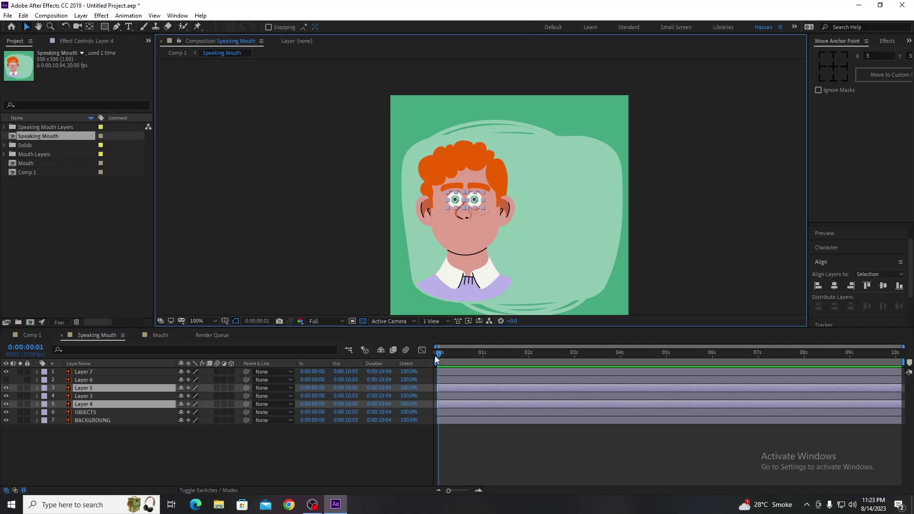
pyautogui.press(';')
pyautogui.moveTo(450, 356); pyautogui.dragTo(498, 381)
pyautogui.hotkey('alt', 'shift', 's')
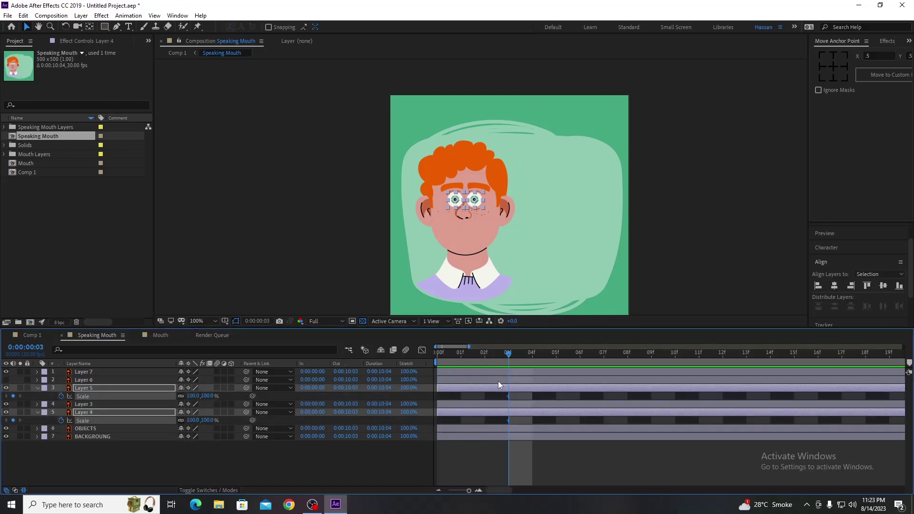
# Add 100% Scale keyframes to both eye layers at 0:00:00:13
pyautogui.press('pagedown')
pyautogui.press('pagedown')
pyautogui.press('pagedown')
pyautogui.press('pagedown')
pyautogui.press('pagedown')
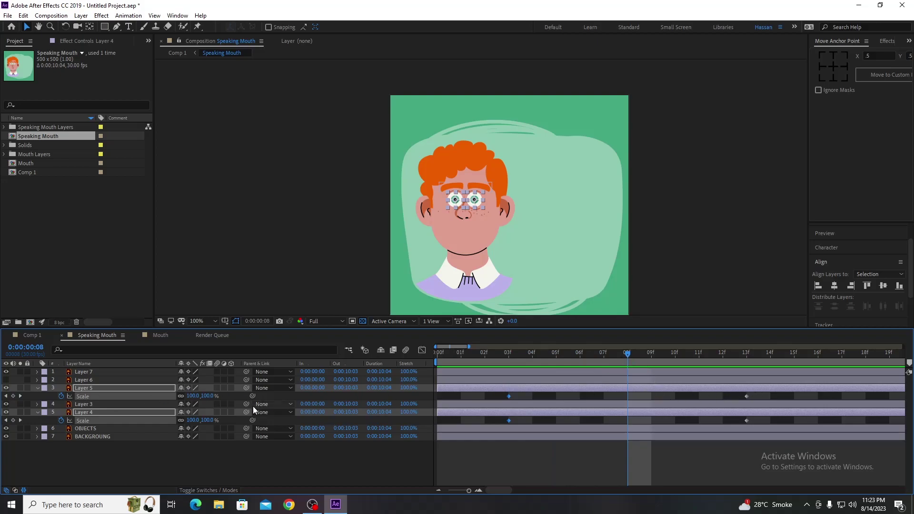
# Unlink the eyes' scale proportions and set their vertical scale to 50% at 0:00:00:08
pyautogui.click(181, 421)
pyautogui.click(208, 420)
pyautogui.press('Return')
pyautogui.click(146, 450)
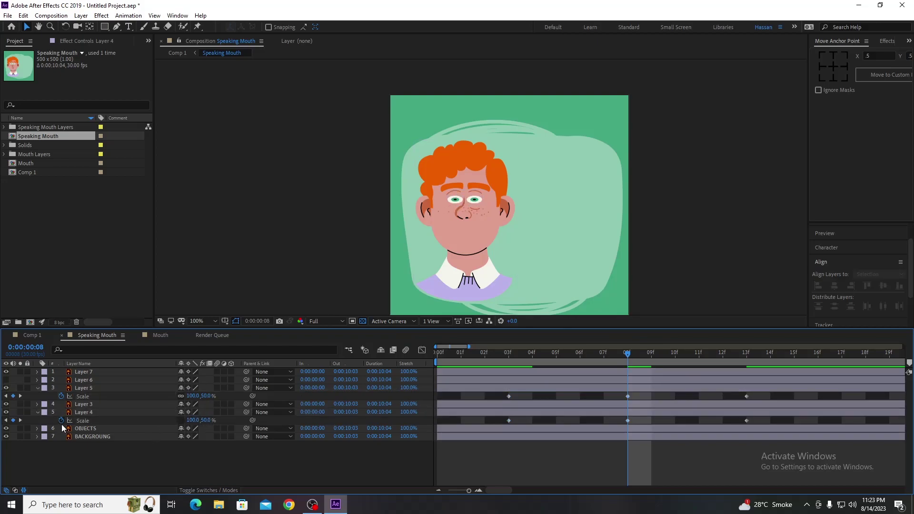
# Add the expression loopOutDuration(type = "cycle", duration = 0) to Layer 4's Scale
pyautogui.keyDown('alt'); pyautogui.click(61, 420); pyautogui.keyUp('alt')
pyautogui.click(213, 428)
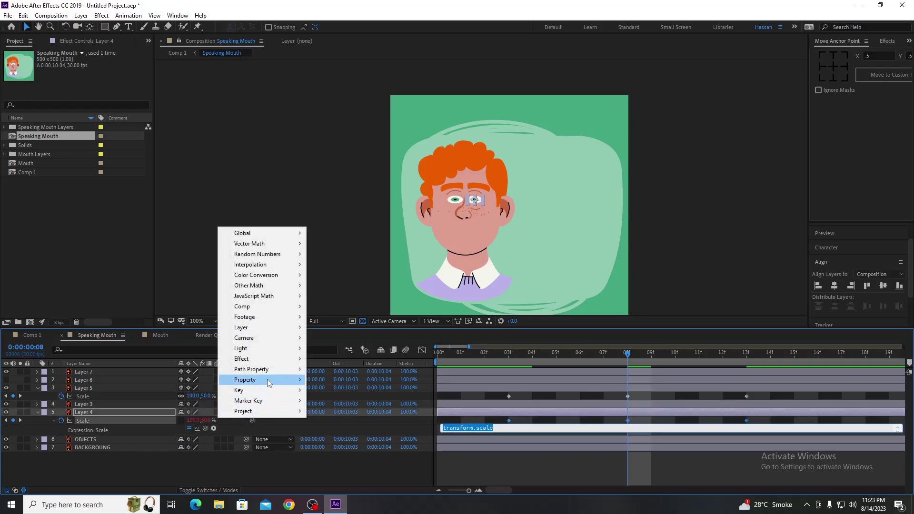
pyautogui.moveTo(267, 379)
pyautogui.click(461, 284)
pyautogui.click(461, 284)
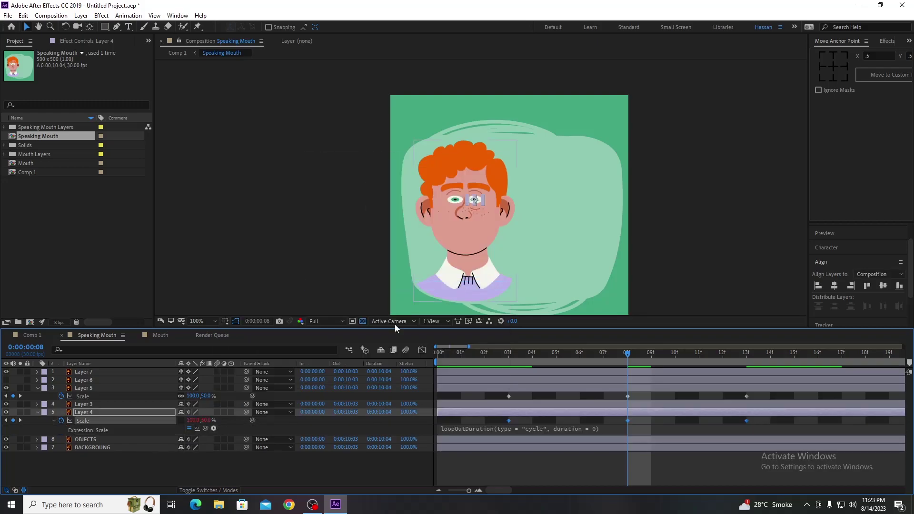
# Copy the loop expression from Layer 4's Scale to Layer 5's Scale and return to 0:00:00:03
pyautogui.rightClick(118, 419)
pyautogui.click(189, 381)
pyautogui.click(121, 396)
pyautogui.hotkey('ctrl', 'v')
pyautogui.click(141, 453)
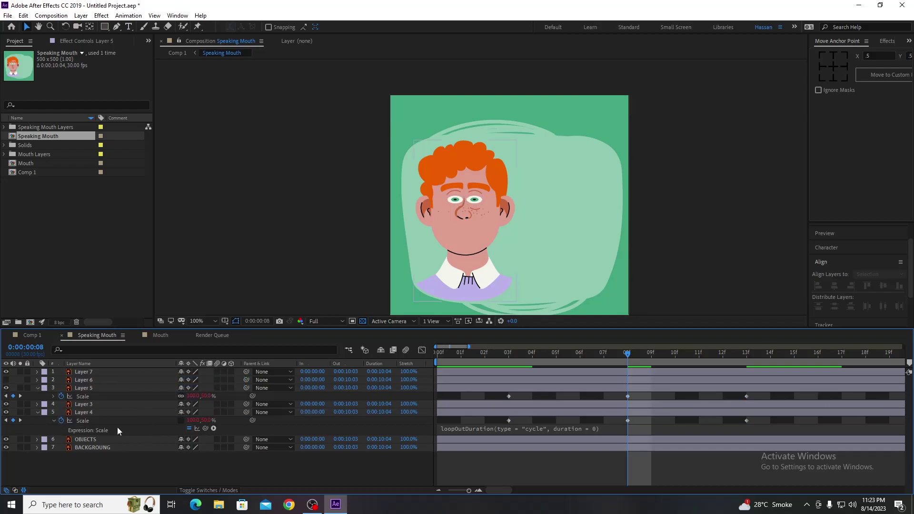
pyautogui.moveTo(635, 364); pyautogui.dragTo(509, 380)
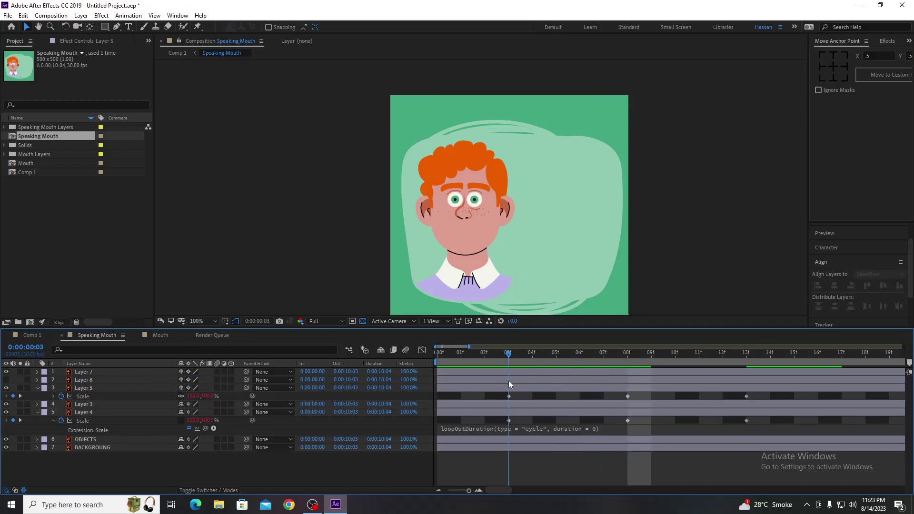
# Add Position keyframes to the eyebrows on Layer 3 at 0:00:00:03 and 0:00:00:13
pyautogui.click(120, 374)
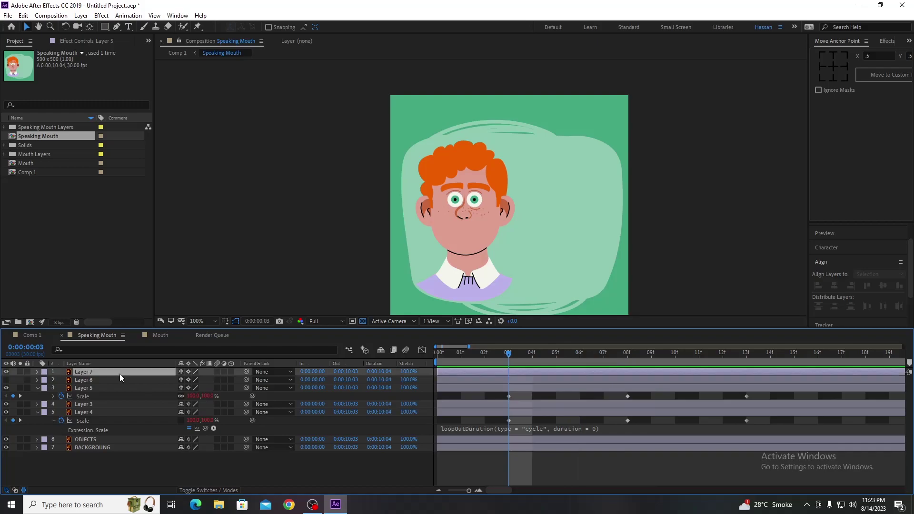
pyautogui.click(476, 189)
pyautogui.press('p')
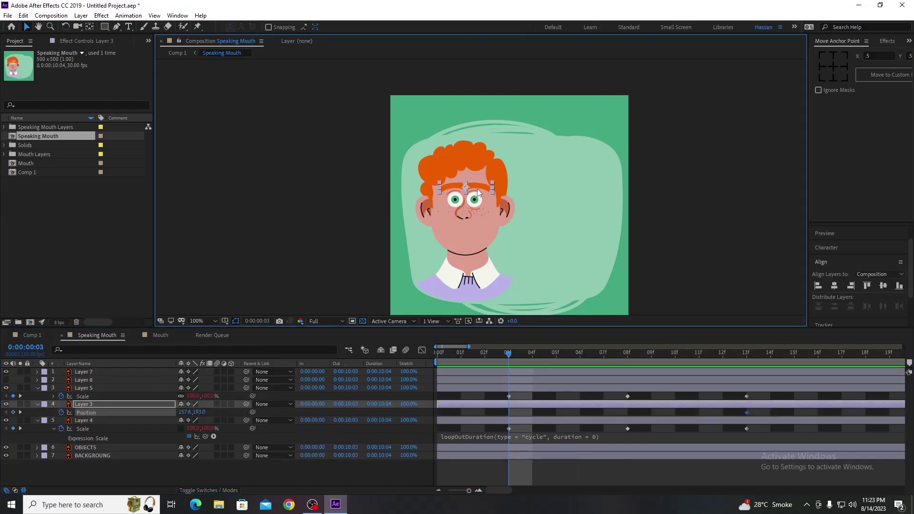
# Lower the eyebrows on Layer 3 at 0:00:00:08 to a vertical Position of 197
pyautogui.press('pagedown')
pyautogui.press('pagedown')
pyautogui.press('pagedown')
pyautogui.press('pagedown')
pyautogui.press('pagedown')
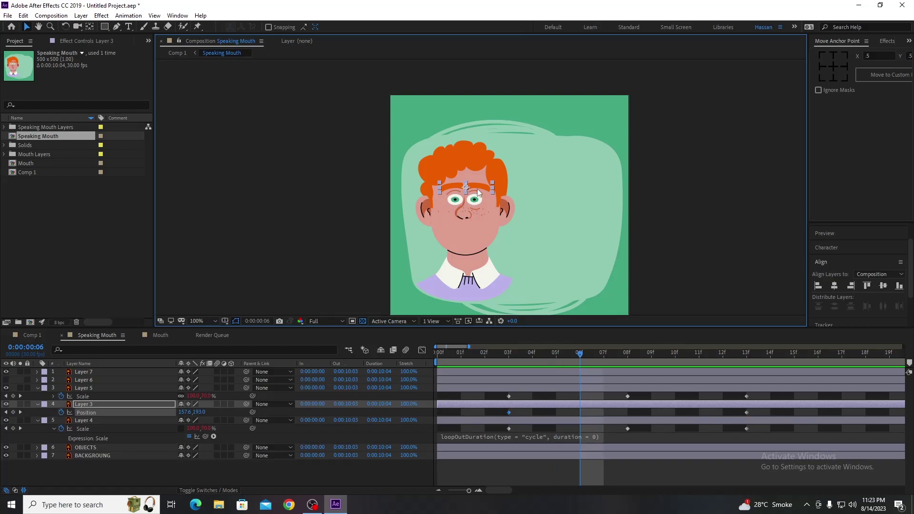
pyautogui.press('Down')
pyautogui.press('Down')
pyautogui.press('Down')
pyautogui.press('Down')
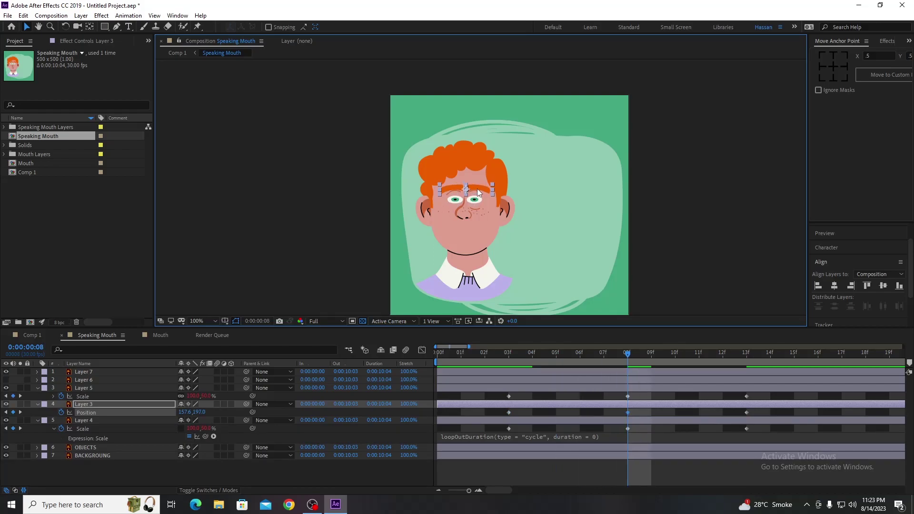
# Copy the loop expression from Layer 4's Scale to Layer 3's Position and return to the start of the composition
pyautogui.rightClick(96, 428)
pyautogui.press('Escape')
pyautogui.click(87, 412)
pyautogui.moveTo(615, 350); pyautogui.dragTo(323, 415)
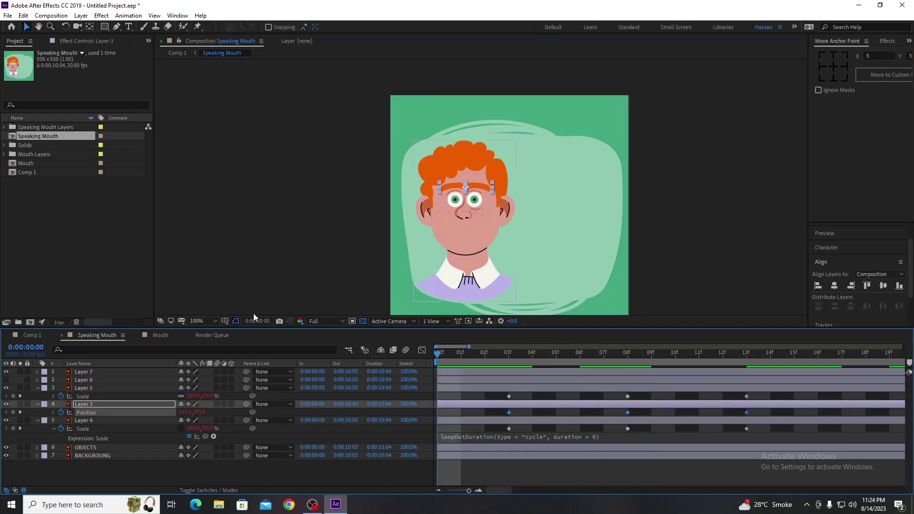
# Import the Mouth video from the Desktop folder as footage
pyautogui.click(45, 273)
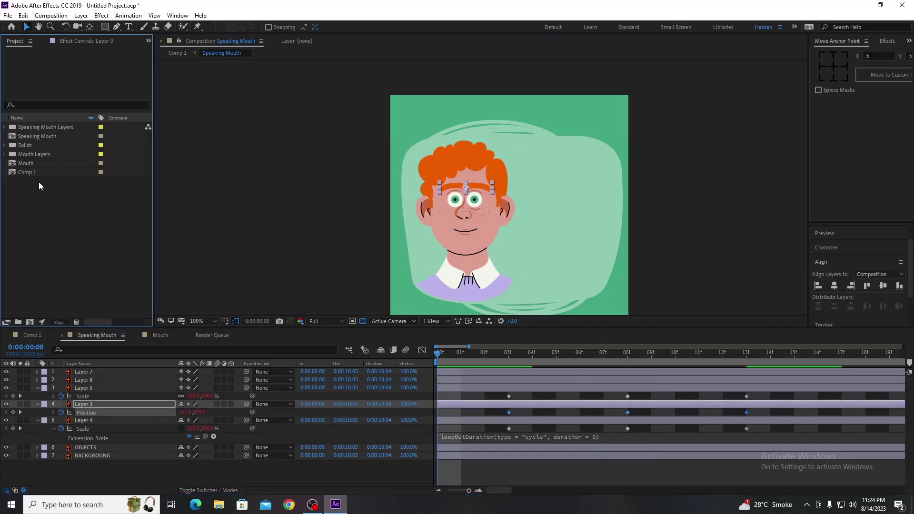
pyautogui.doubleClick(40, 228)
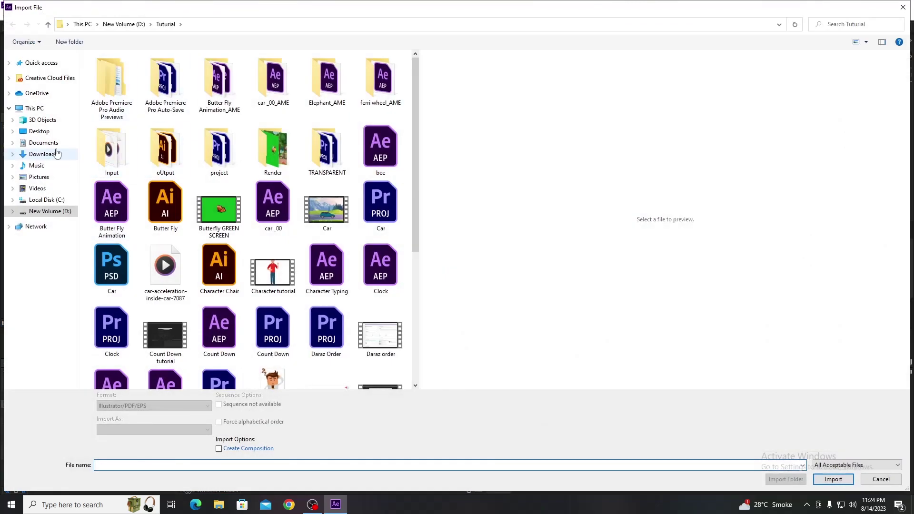
pyautogui.click(39, 131)
pyautogui.scroll(-5, 200, 262)
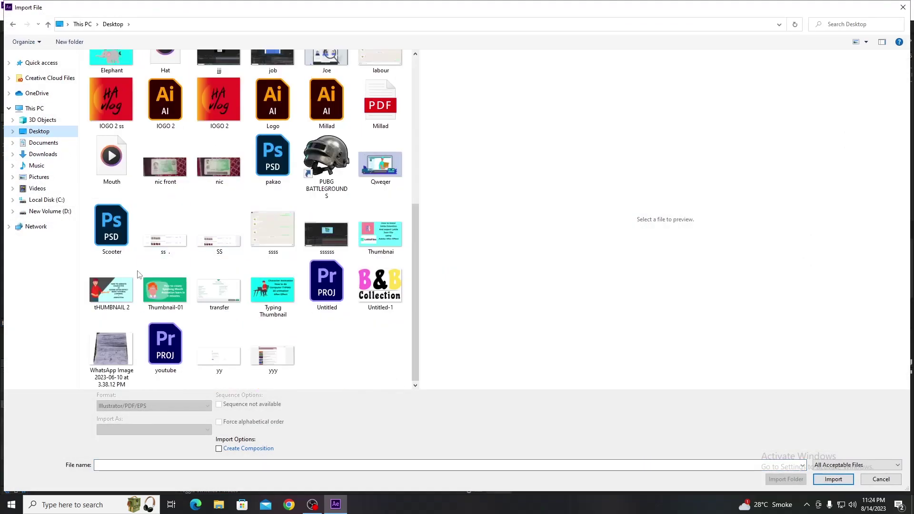
pyautogui.scroll(3, 227, 320)
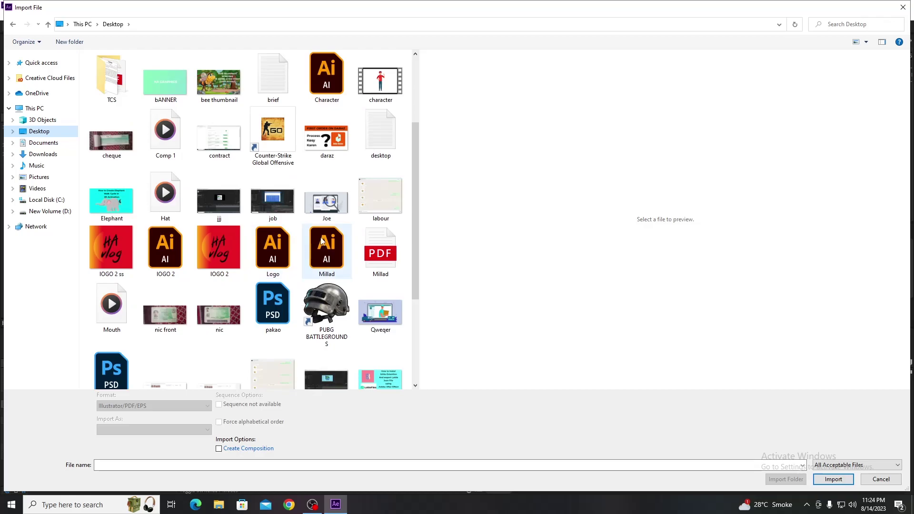
pyautogui.scroll(-3, 210, 216)
pyautogui.click(112, 158)
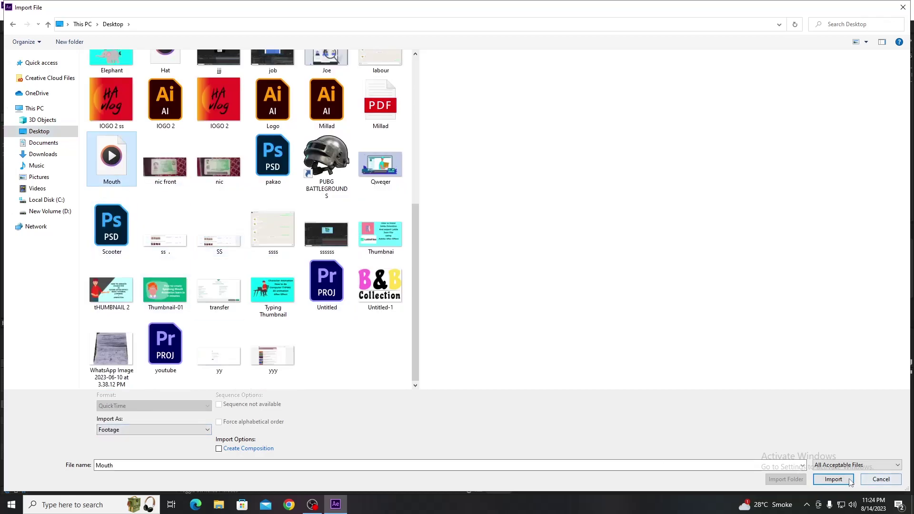
pyautogui.click(851, 481)
# Place Mouth.mov between Layer 7 and Layer 6 at 14% scale over the character's mouth, and hide the original mouth on Layer 6
pyautogui.moveTo(54, 355); pyautogui.dragTo(59, 373)
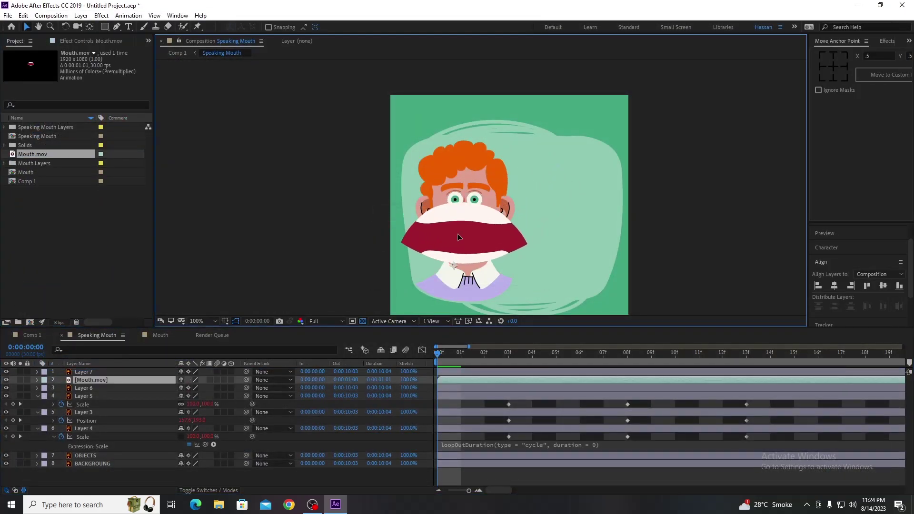
pyautogui.press('s')
pyautogui.moveTo(193, 388); pyautogui.dragTo(149, 387)
pyautogui.scroll(2, 445, 256)
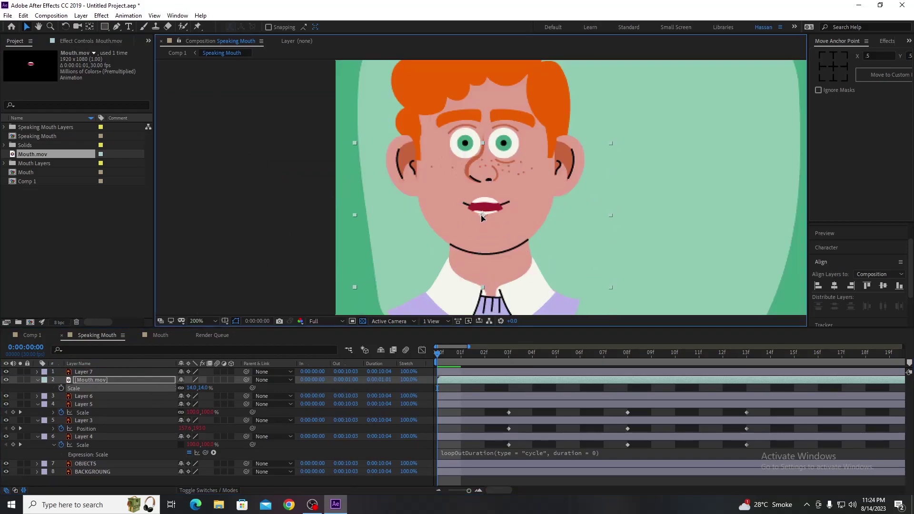
pyautogui.click(6, 396)
# Set the Mouth.mov footage interpretation to loop 10 times
pyautogui.press('-')
pyautogui.press('-')
pyautogui.press('-')
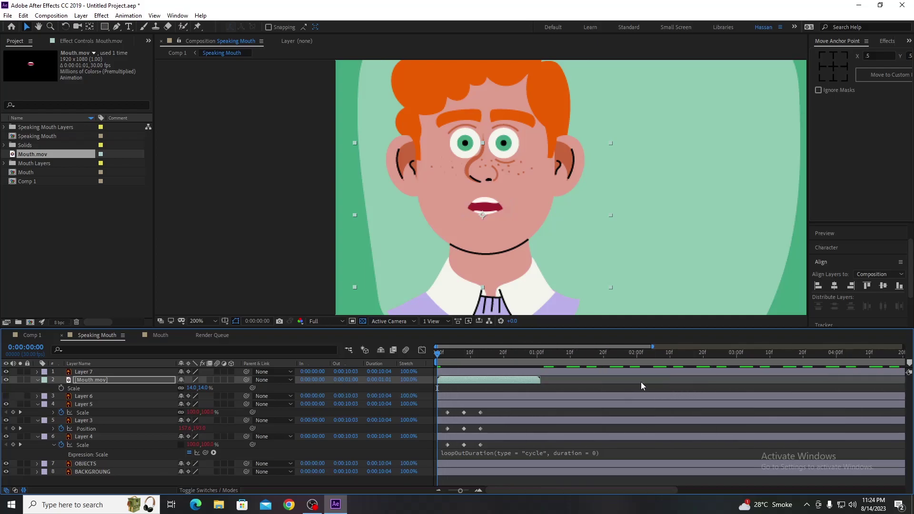
pyautogui.press('-')
pyautogui.click(83, 268)
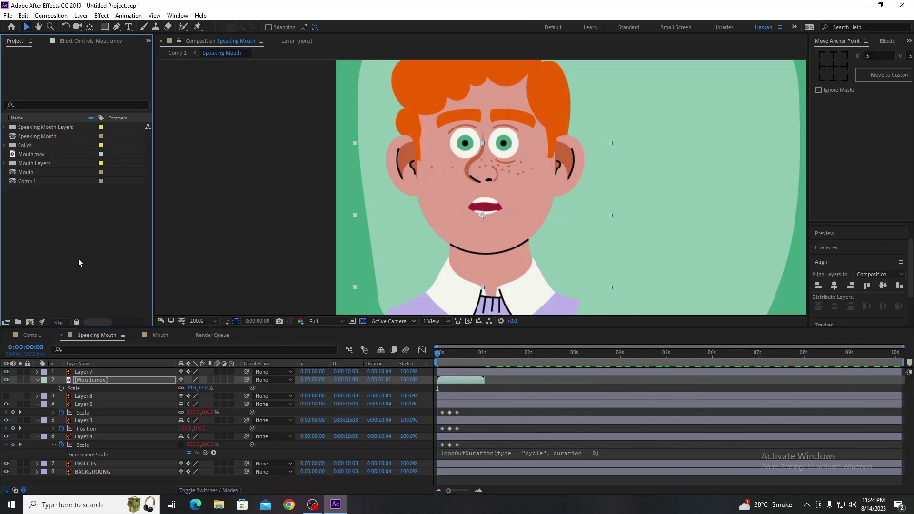
pyautogui.rightClick(55, 153)
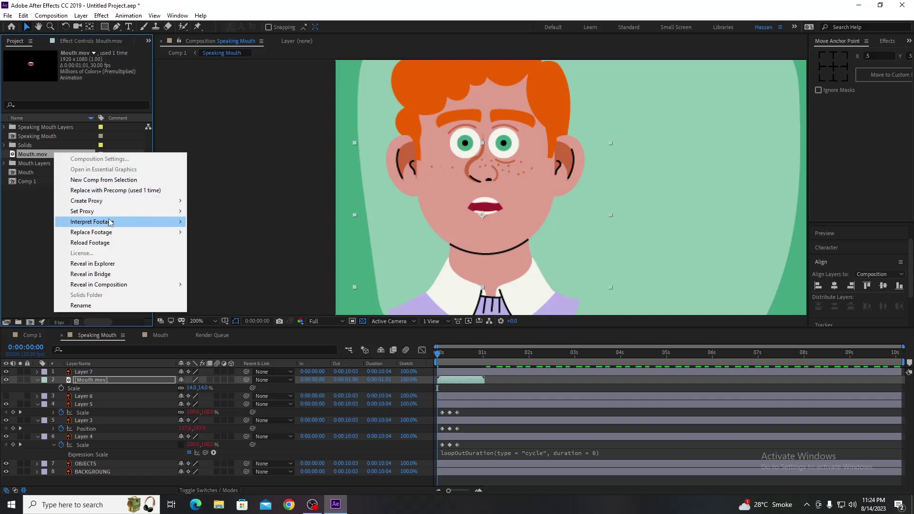
pyautogui.moveTo(111, 223)
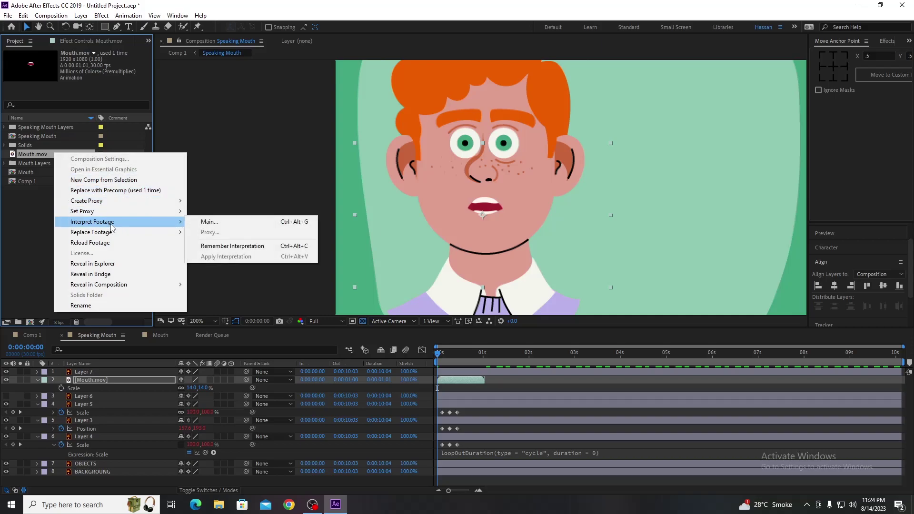
pyautogui.click(215, 222)
pyautogui.click(449, 387)
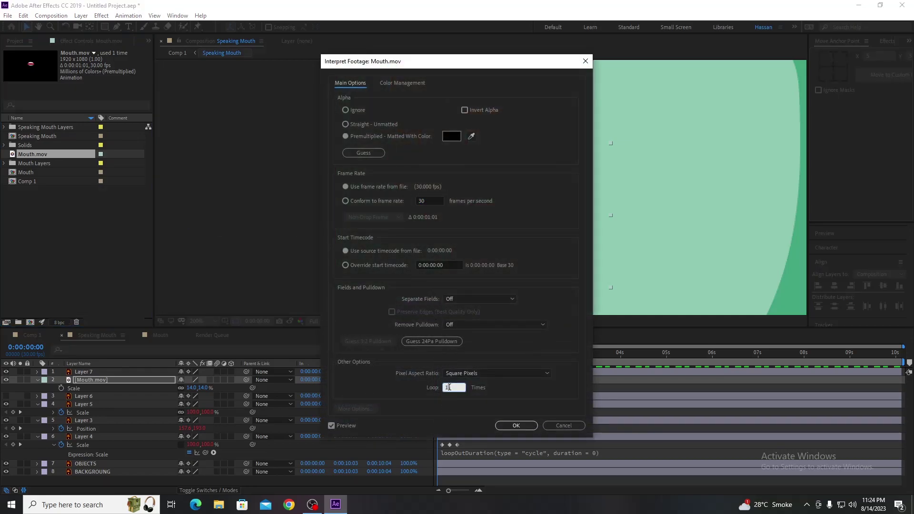
pyautogui.write('10')
pyautogui.press('Return')
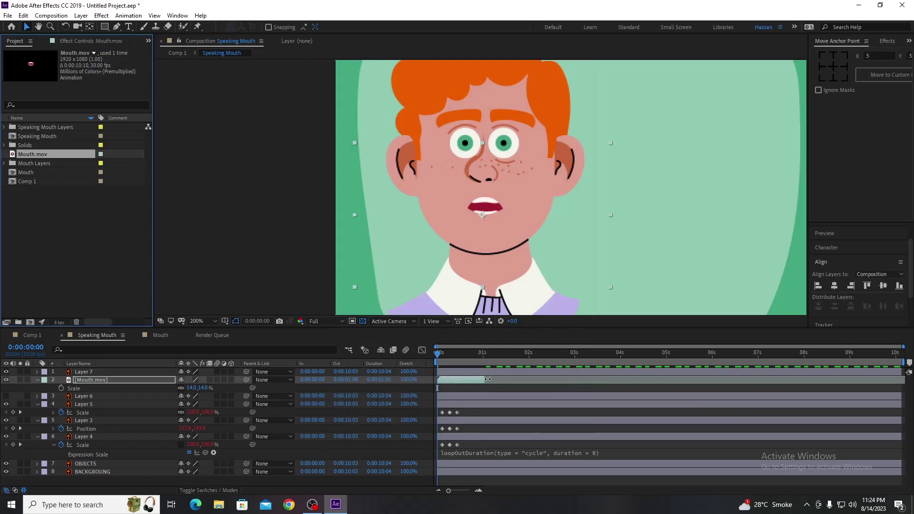
# Extend the Mouth.mov layer to the end of the composition and preview the animation
pyautogui.moveTo(583, 387); pyautogui.dragTo(912, 397)
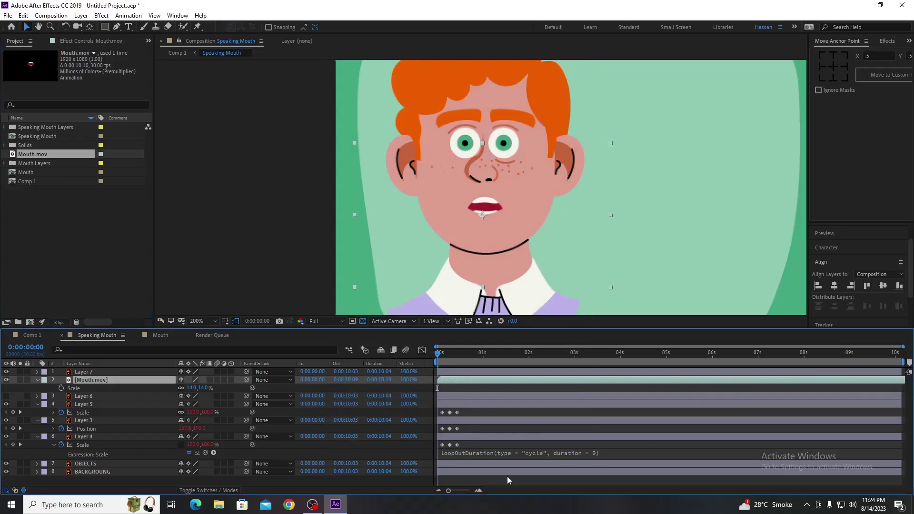
pyautogui.press('space')
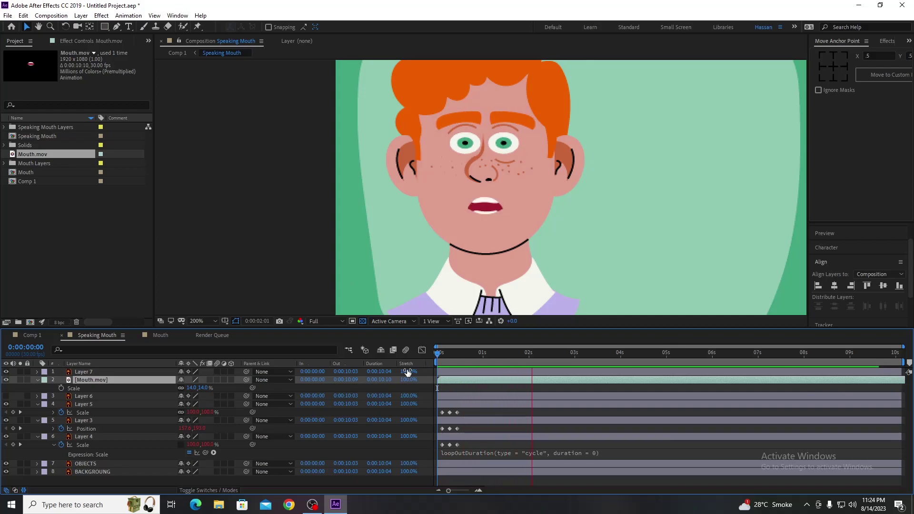
pyautogui.press('space')
# Shift all the eye Scale and eyebrow Position keyframes so they run from about 0:00:00:24 to 0:00:01:04
pyautogui.moveTo(471, 412); pyautogui.dragTo(435, 447)
pyautogui.press(';')
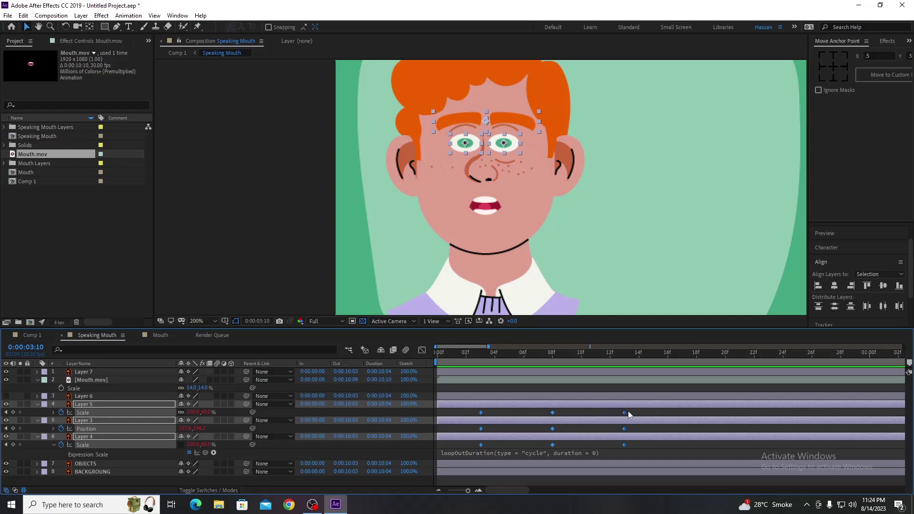
pyautogui.moveTo(624, 415); pyautogui.dragTo(805, 428)
pyautogui.press(';')
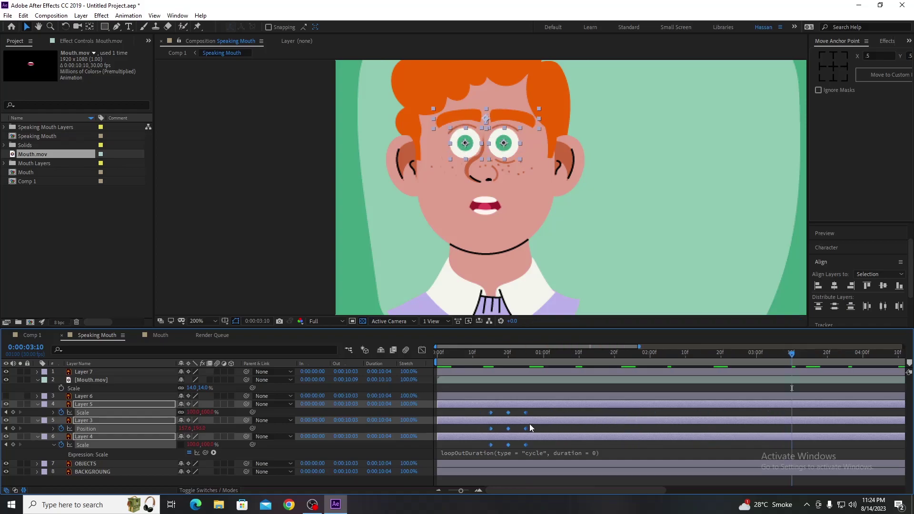
pyautogui.moveTo(526, 412); pyautogui.dragTo(557, 413)
# Play the composition from the start to review the talking mouth and the blink timing on the whole character
pyautogui.click(597, 353)
pyautogui.press('space')
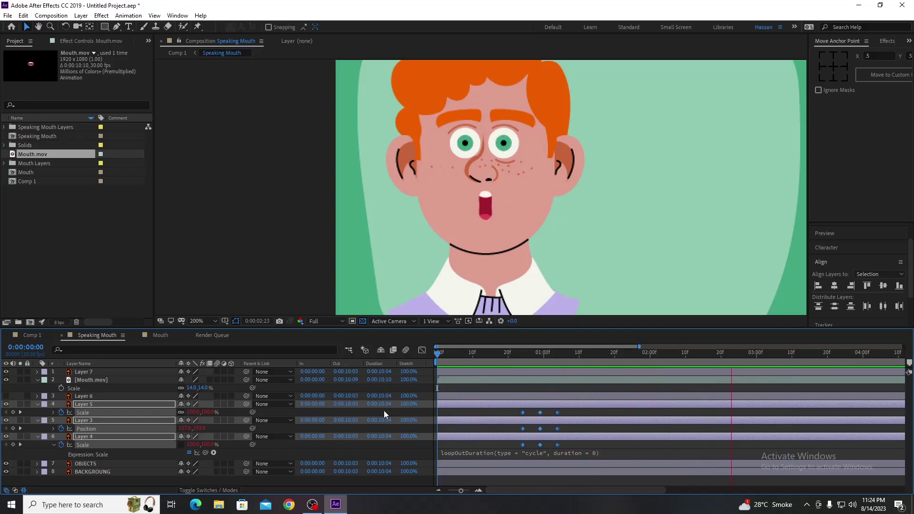
pyautogui.scroll(-1, 536, 224)
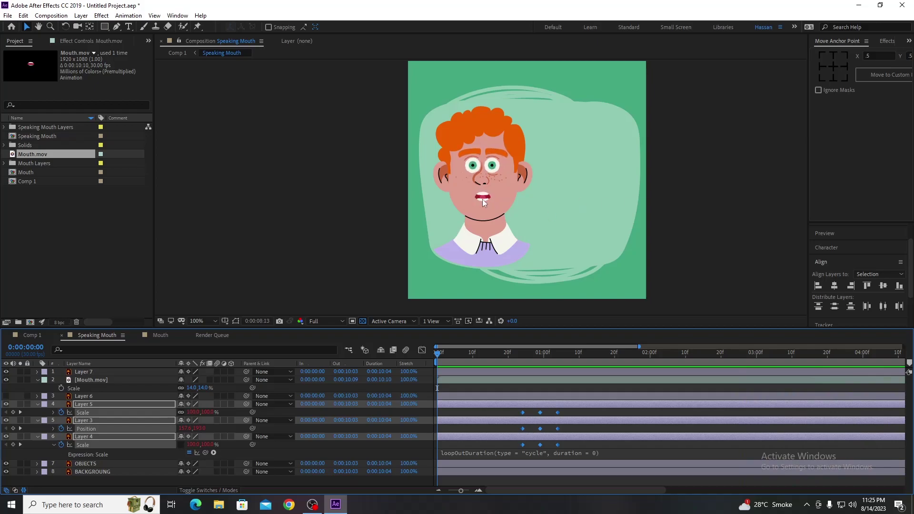
pyautogui.click(79, 380)
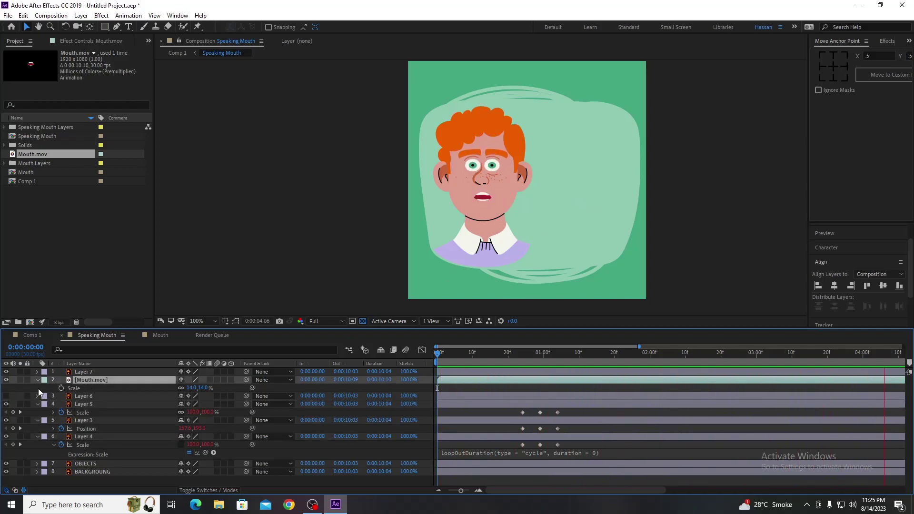
pyautogui.hotkey('ctrl', 'shift', 'a')
pyautogui.click(76, 276)
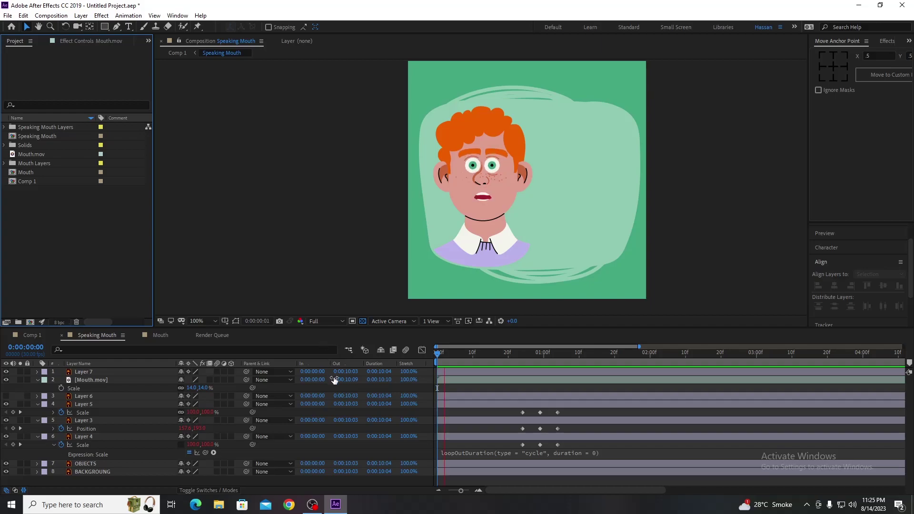
pyautogui.moveTo(314, 510)
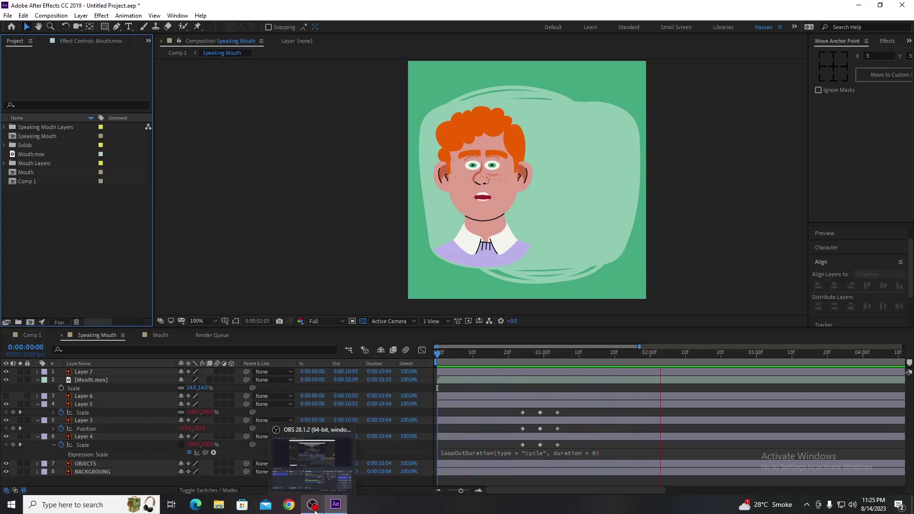